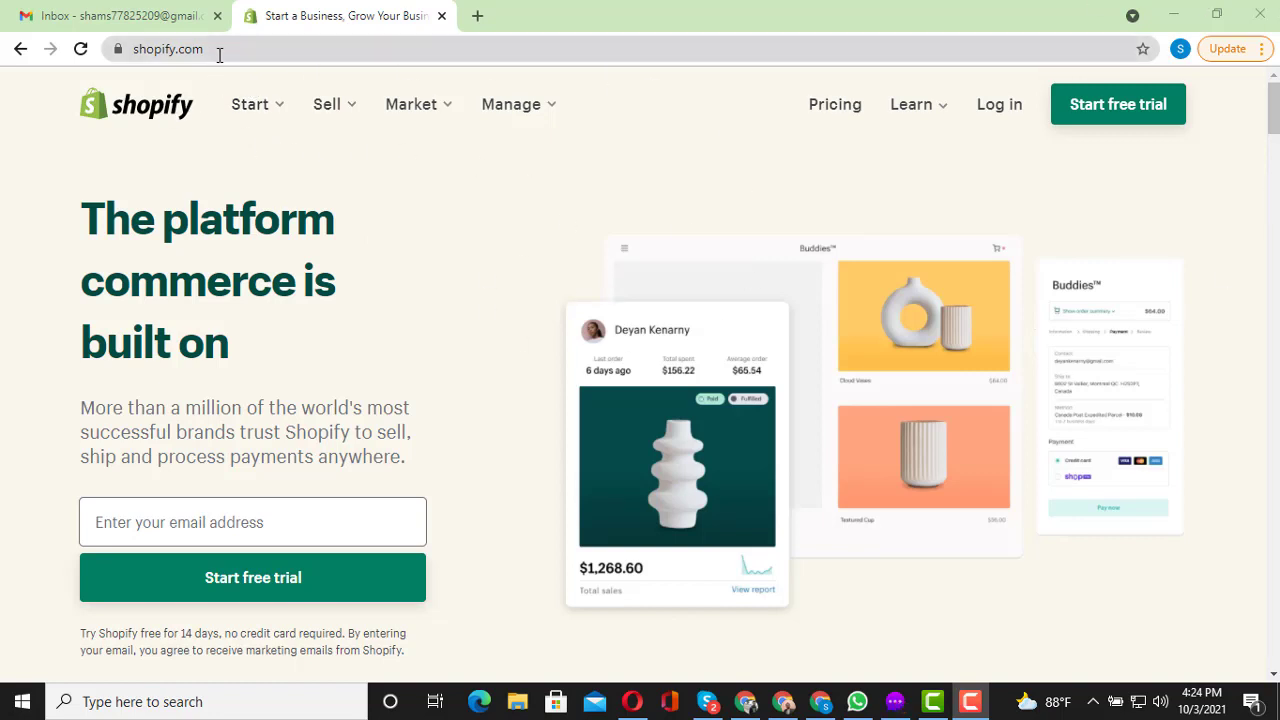
drag(212, 49, 130, 50)
key(ctrl+c)
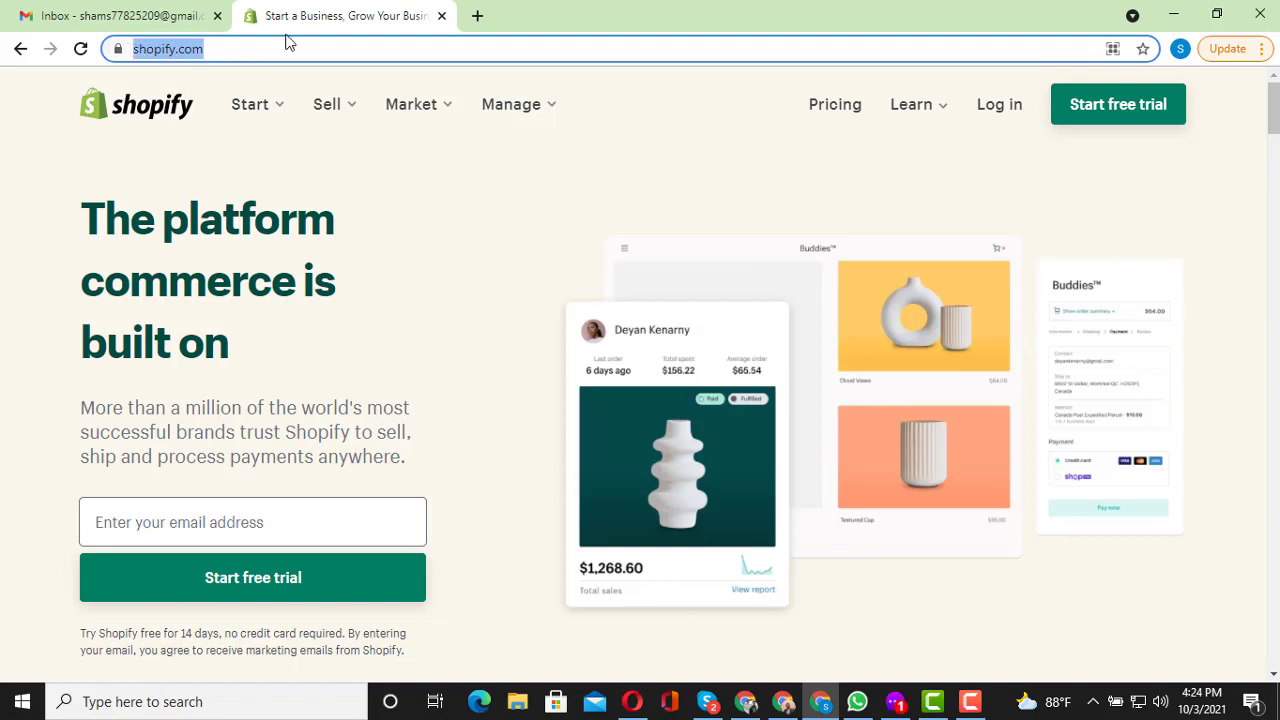
click(477, 16)
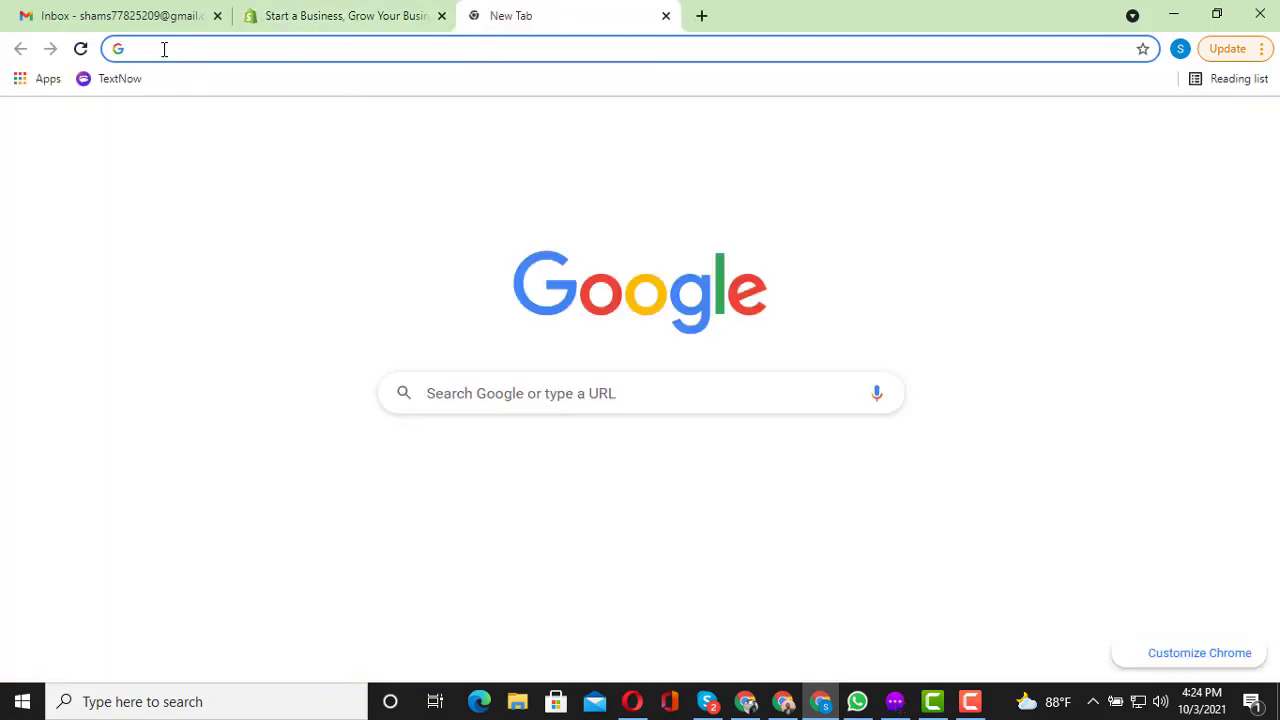
click(163, 49)
key(ctrl+v)
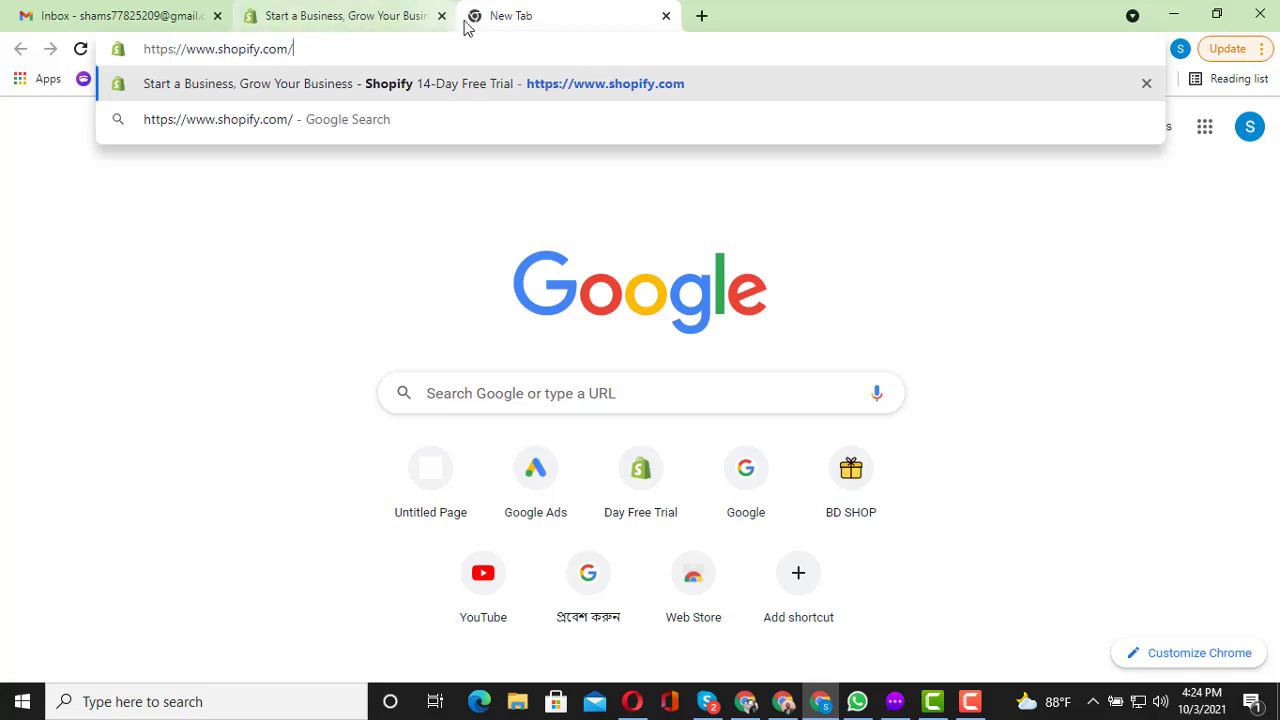
click(506, 86)
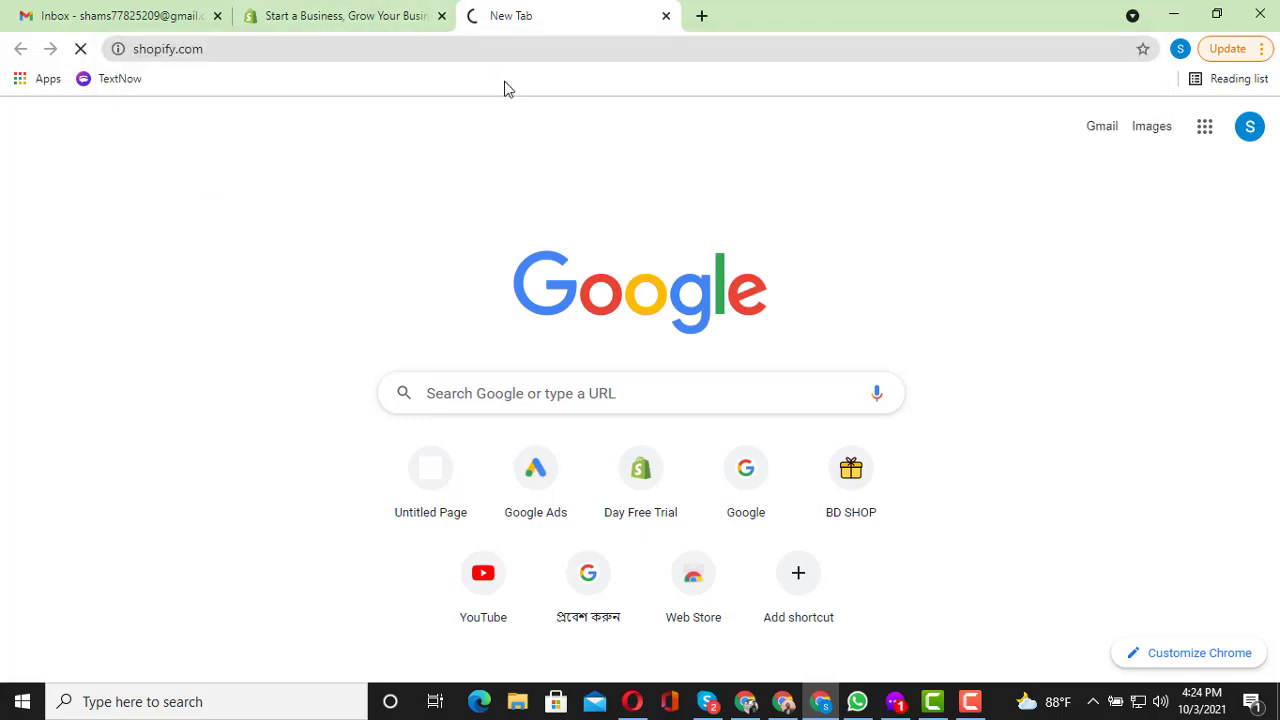
click(441, 16)
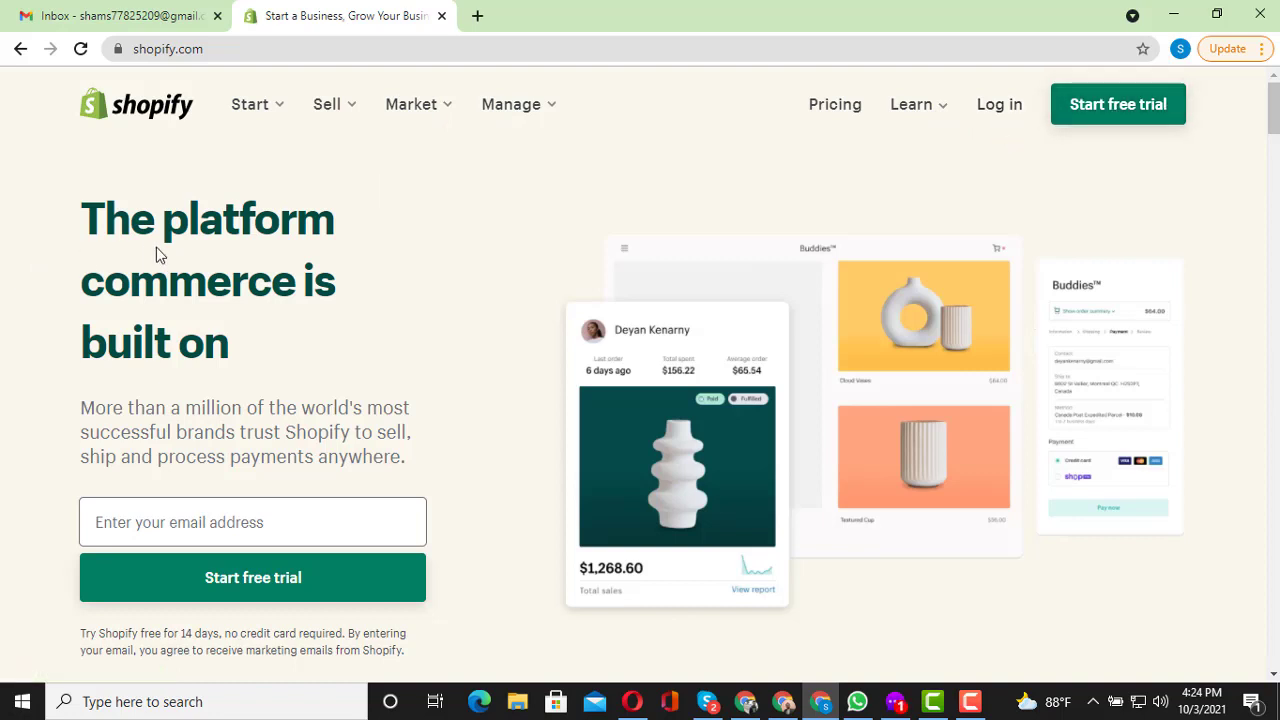
Look over the upper part of the Shopify home page, including the headline and free-trial sign-up section
scroll(350, 269, down, 2)
scroll(352, 270, up, 2)
scroll(257, 309, down, 2)
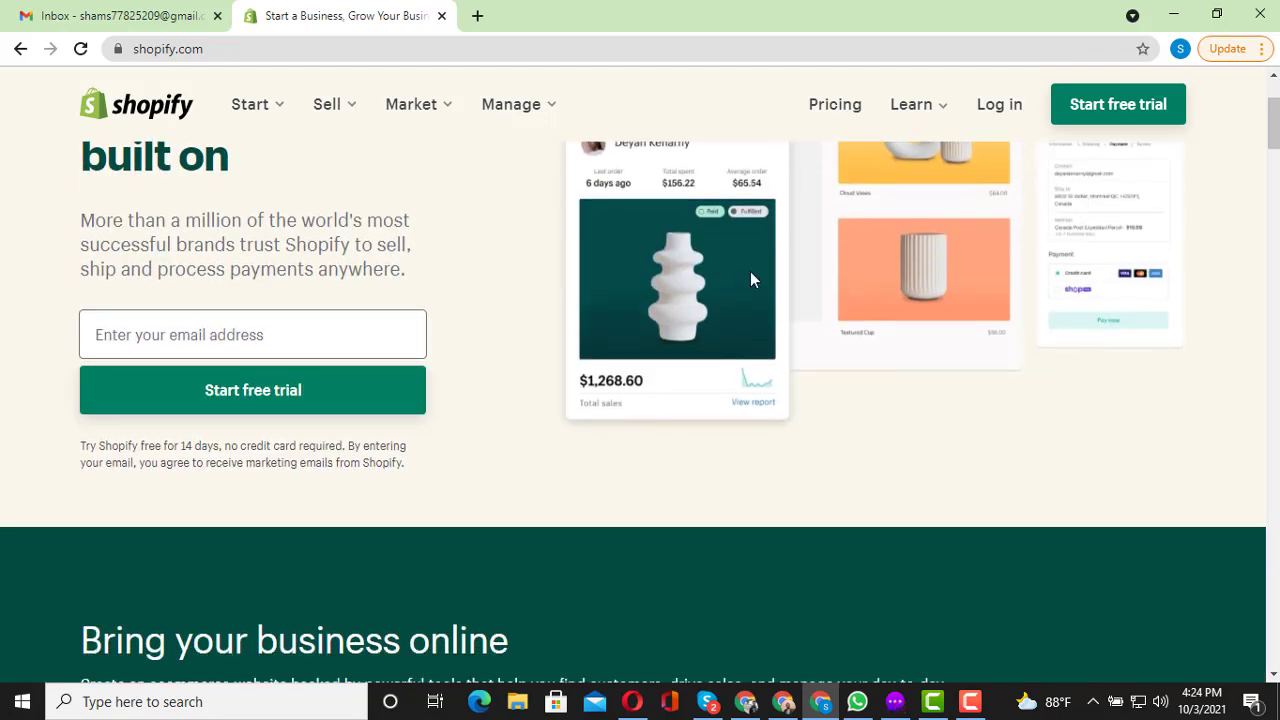
scroll(753, 280, up, 2)
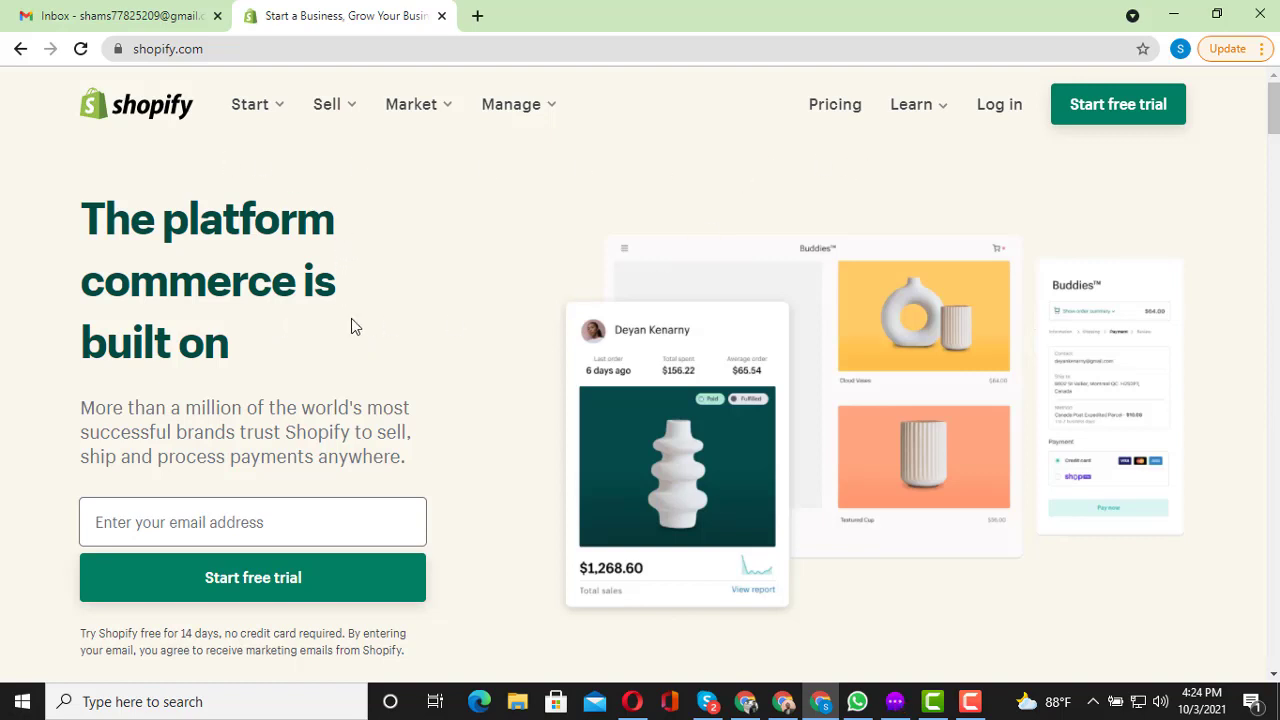
scroll(355, 320, down, 2)
scroll(465, 260, up, 2)
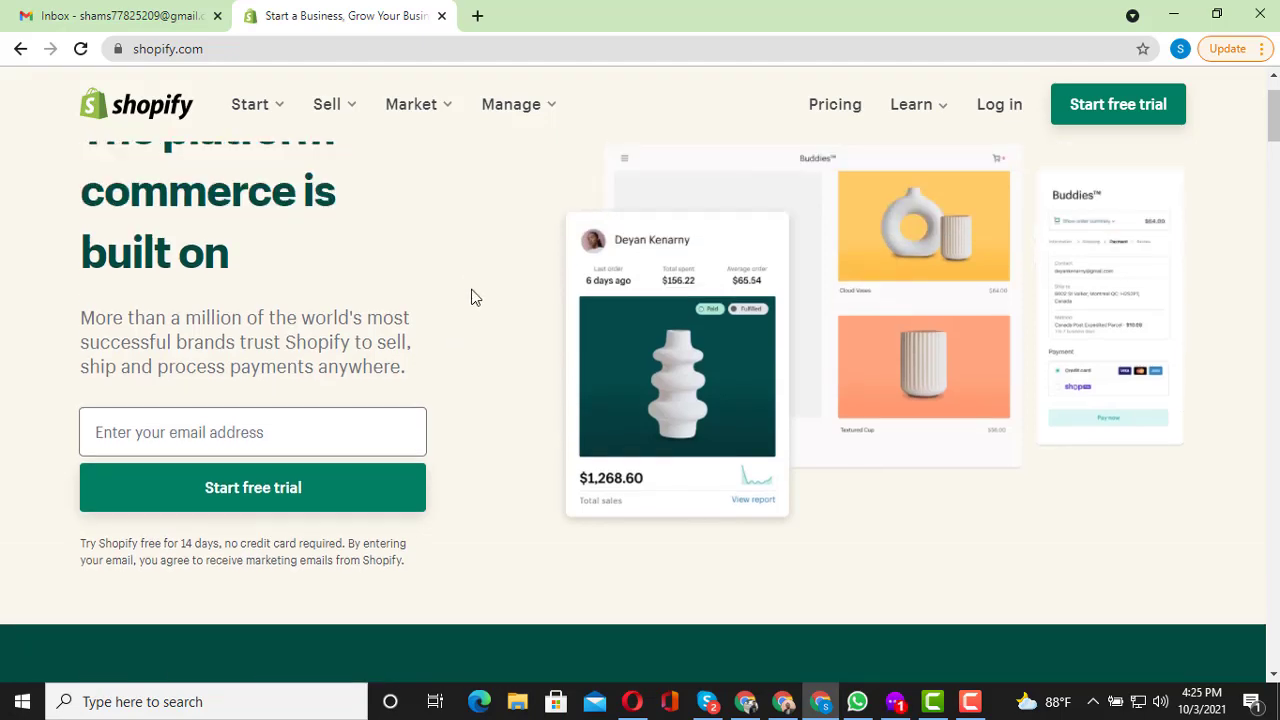
scroll(405, 266, down, 1)
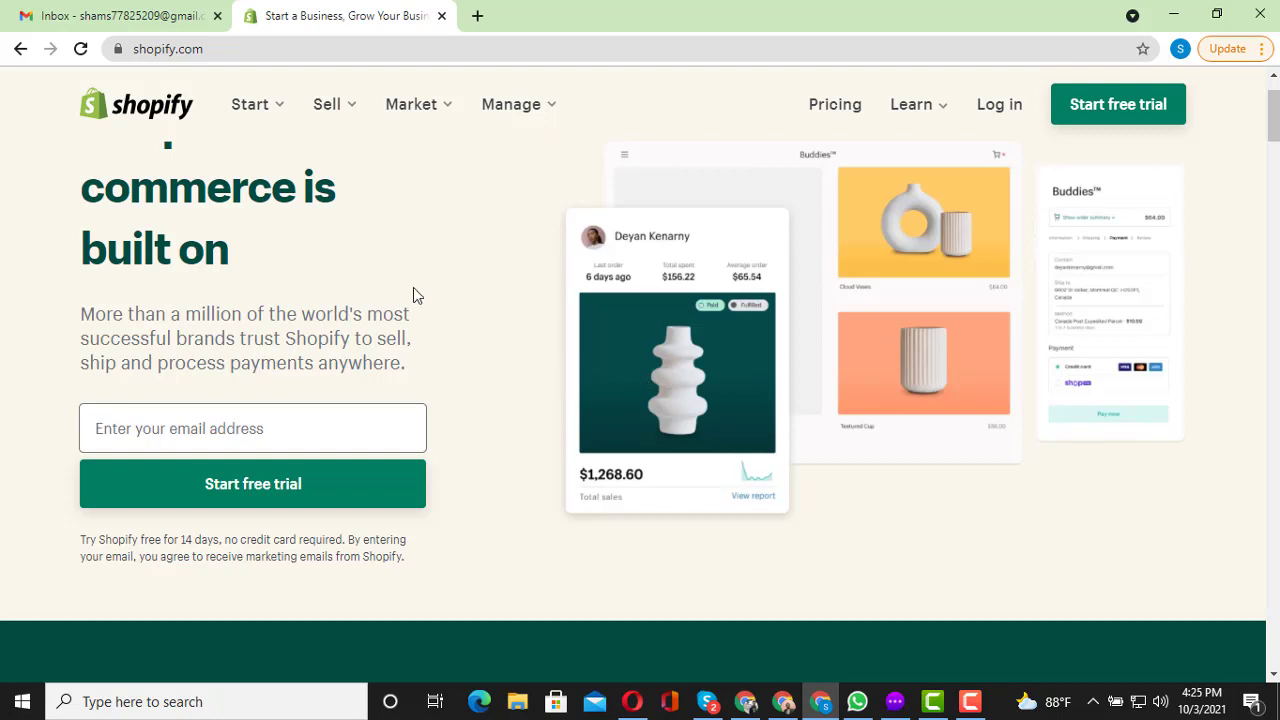
scroll(449, 292, up, 1)
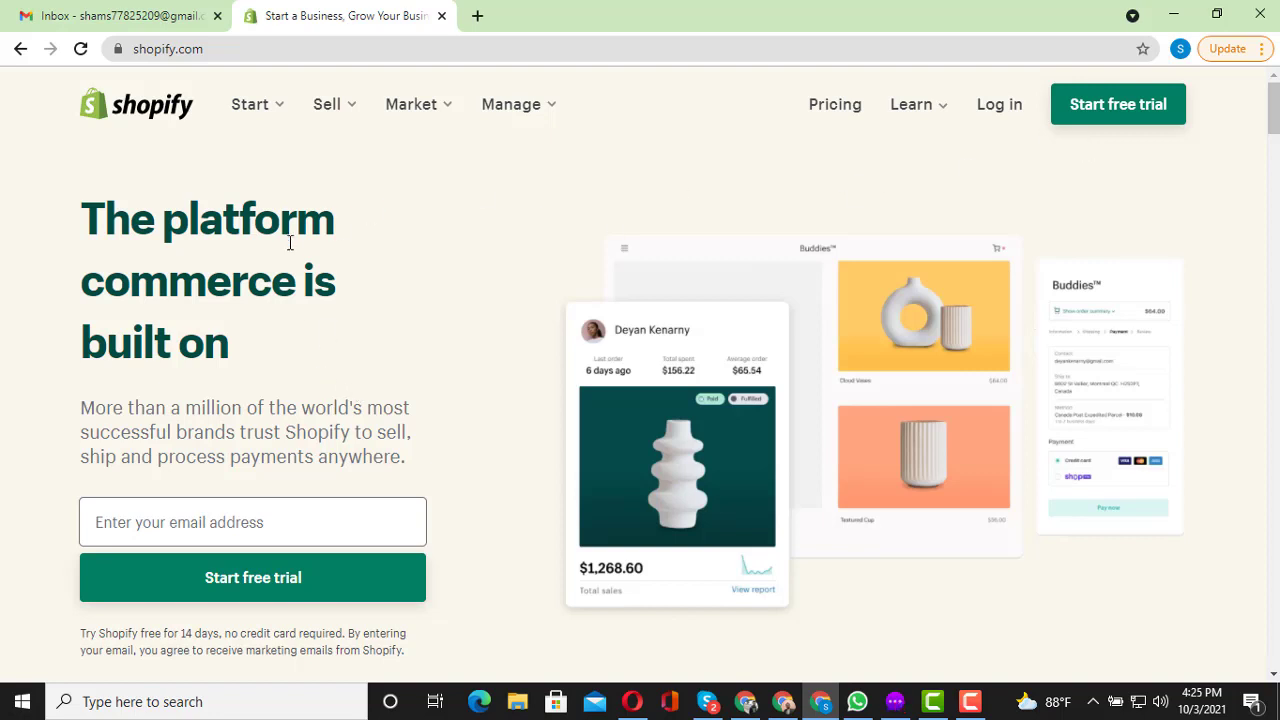
scroll(391, 374, down, 1)
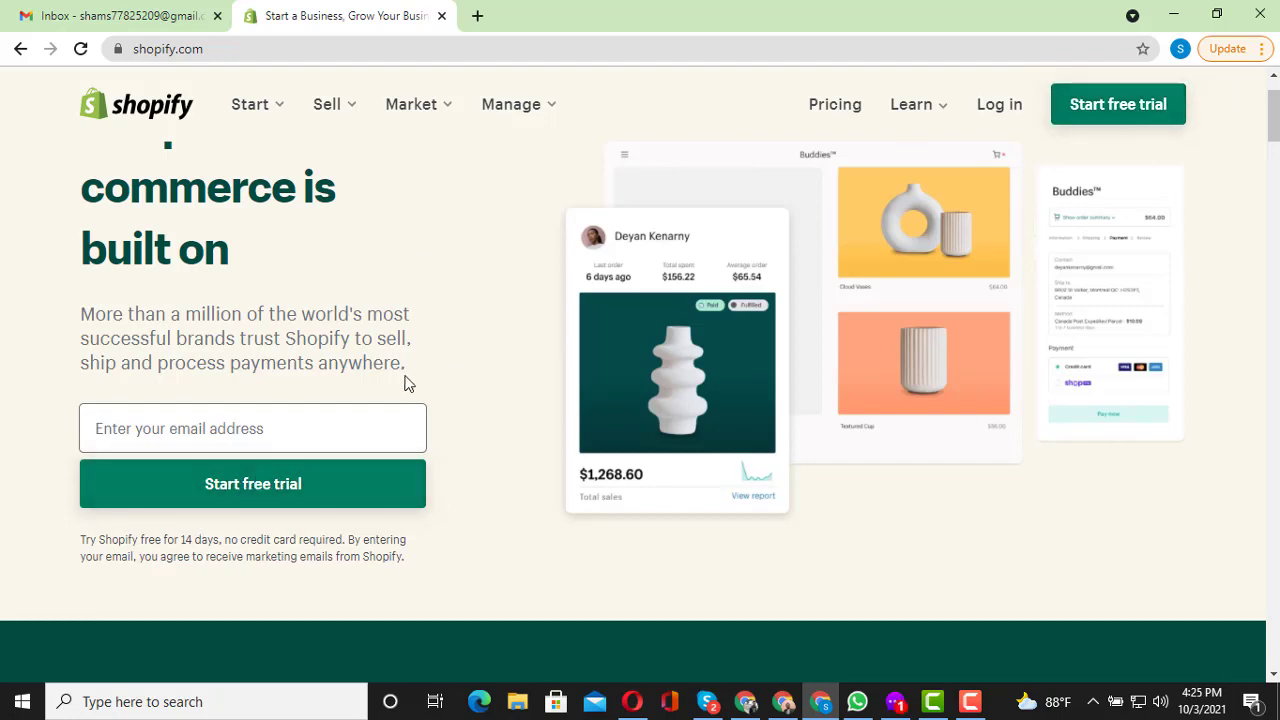
Start the Shopify free trial and fill in the sign-up email with the address copied from the signed-in Gmail account
click(1100, 108)
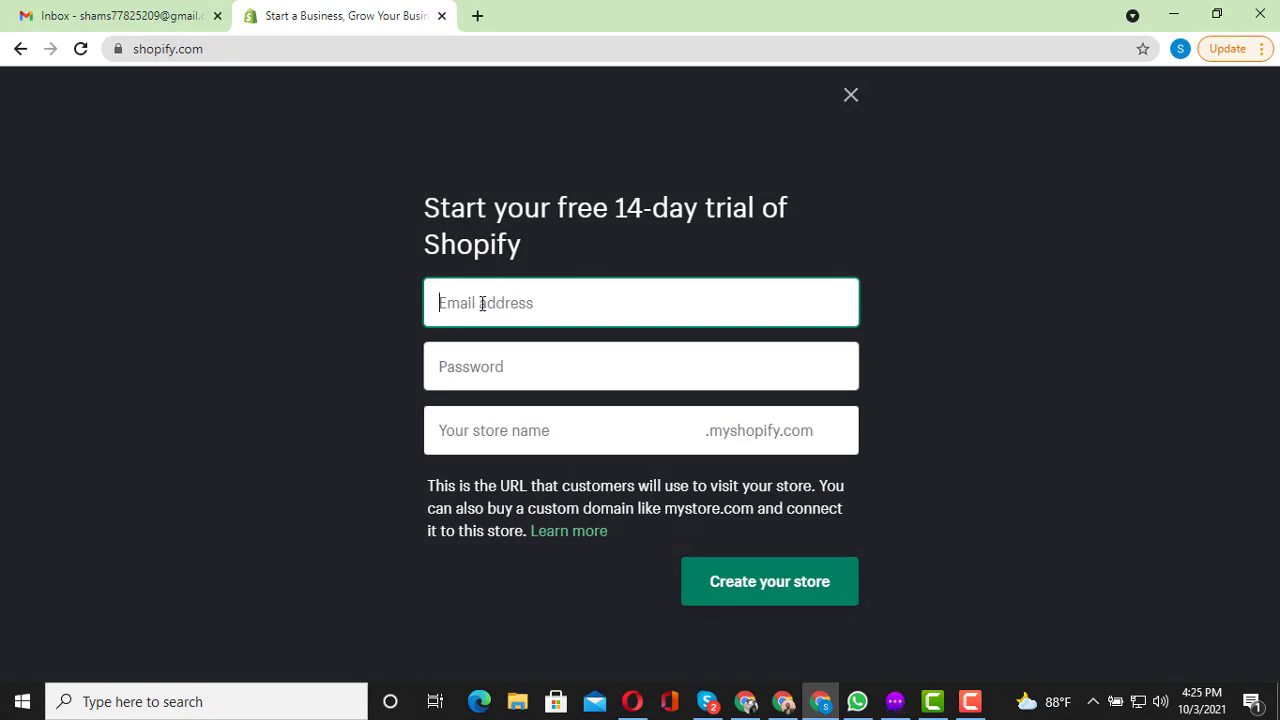
click(62, 15)
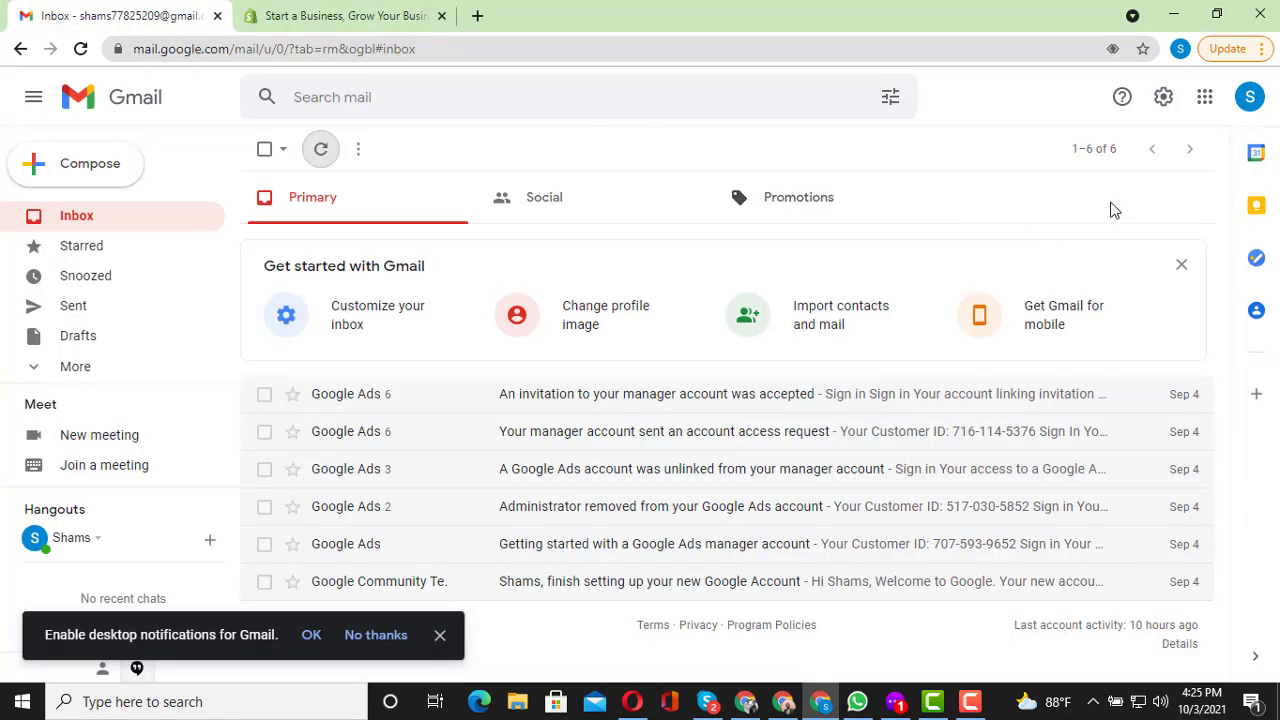
click(1247, 100)
click(1092, 265)
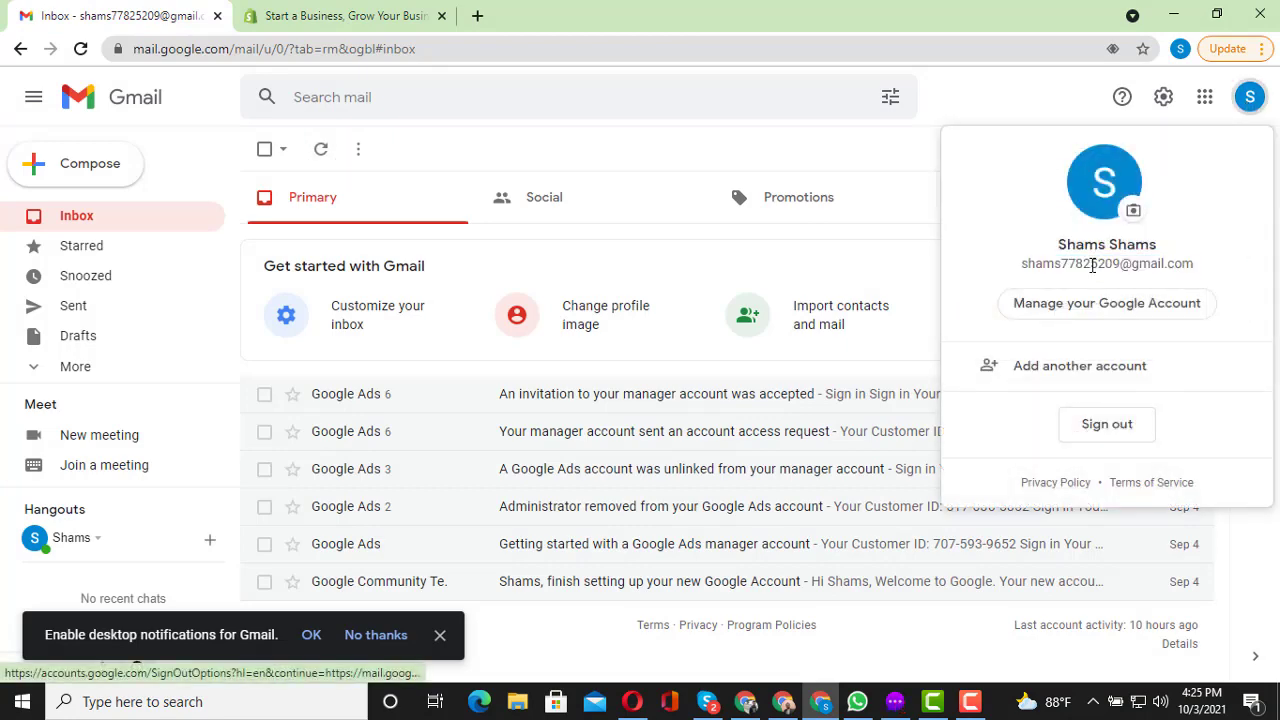
triple_click(1092, 265)
key(ctrl+c)
right_click(1090, 265)
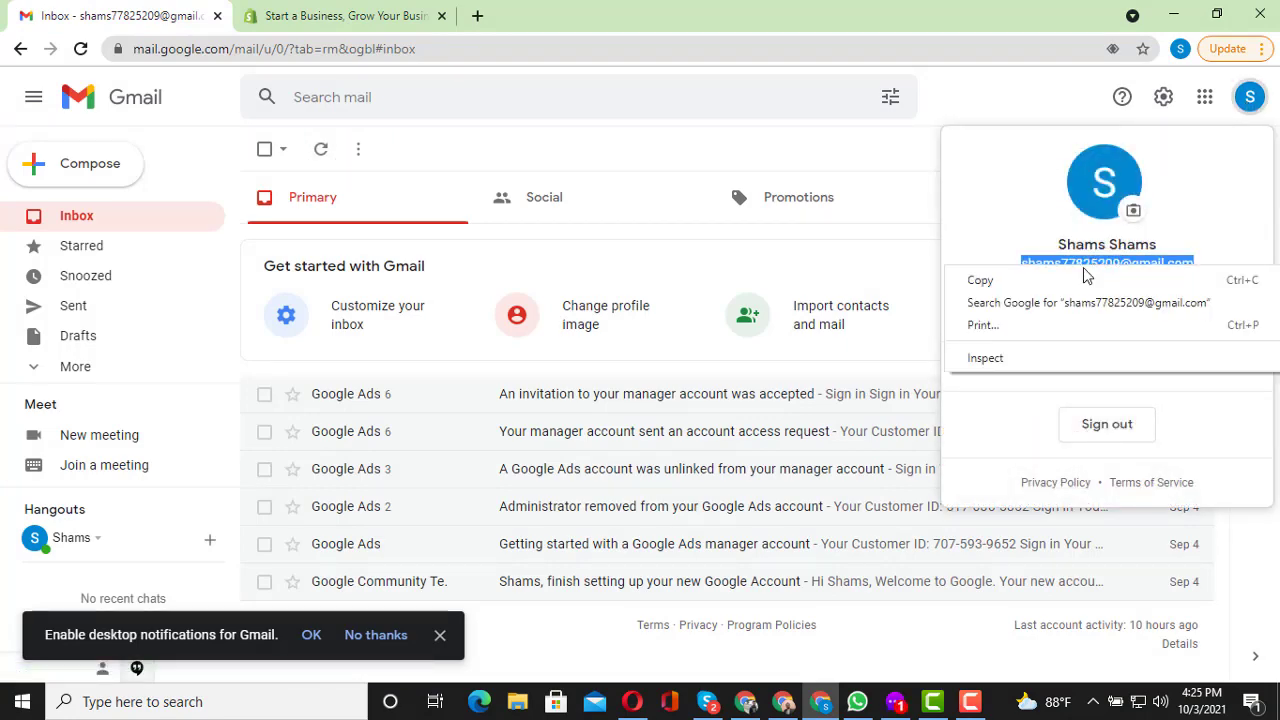
click(1055, 285)
click(330, 16)
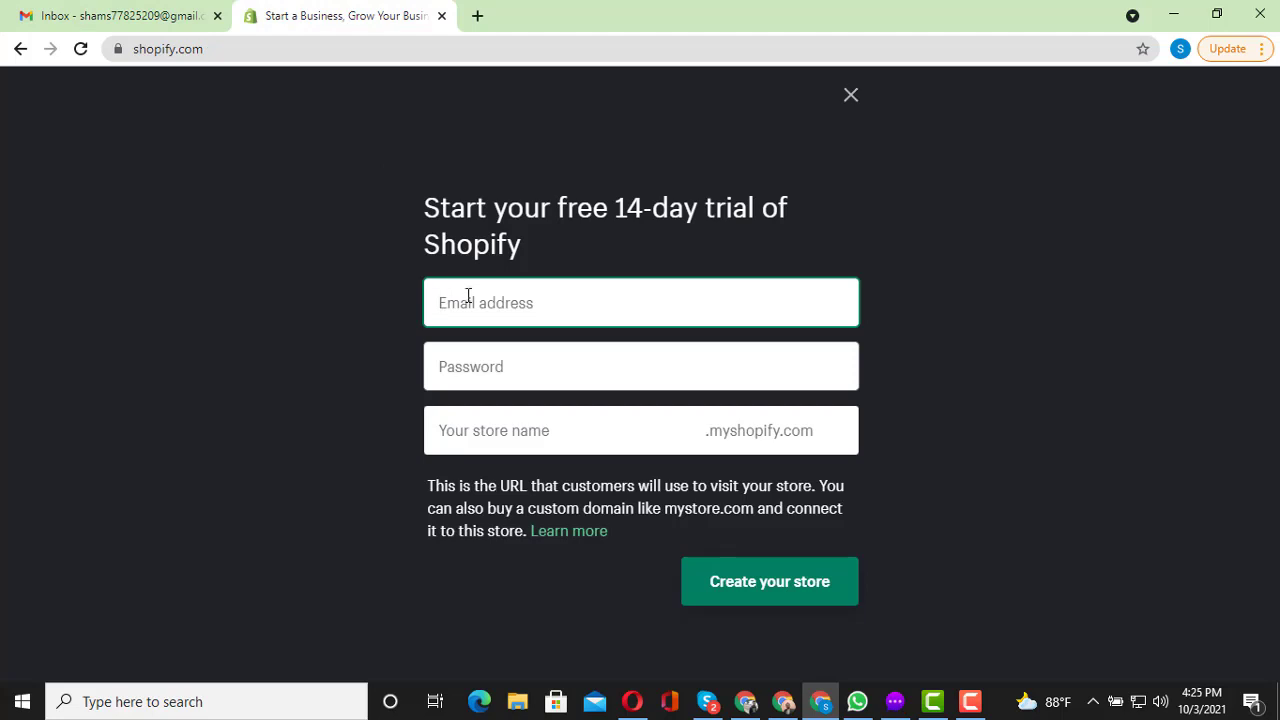
key(ctrl+v)
Enter a password for the new Shopify account in the free-trial form
click(473, 370)
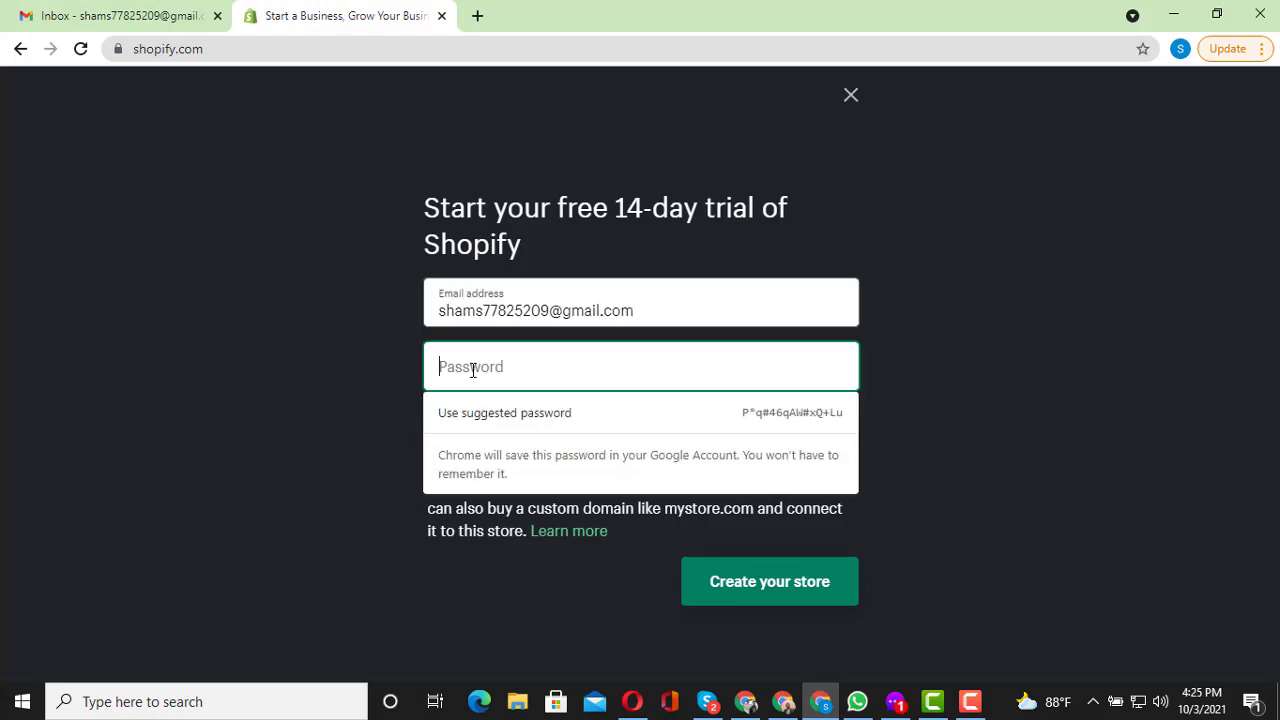
text(s••••••)
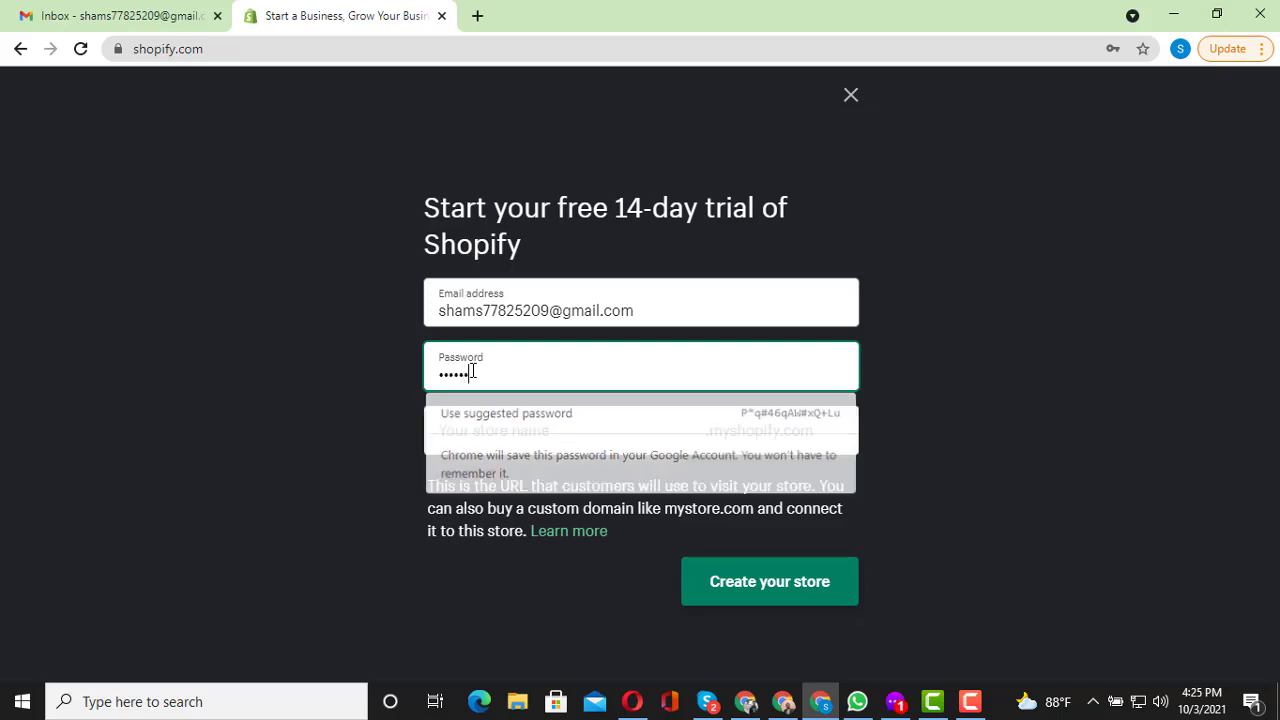
text(•)
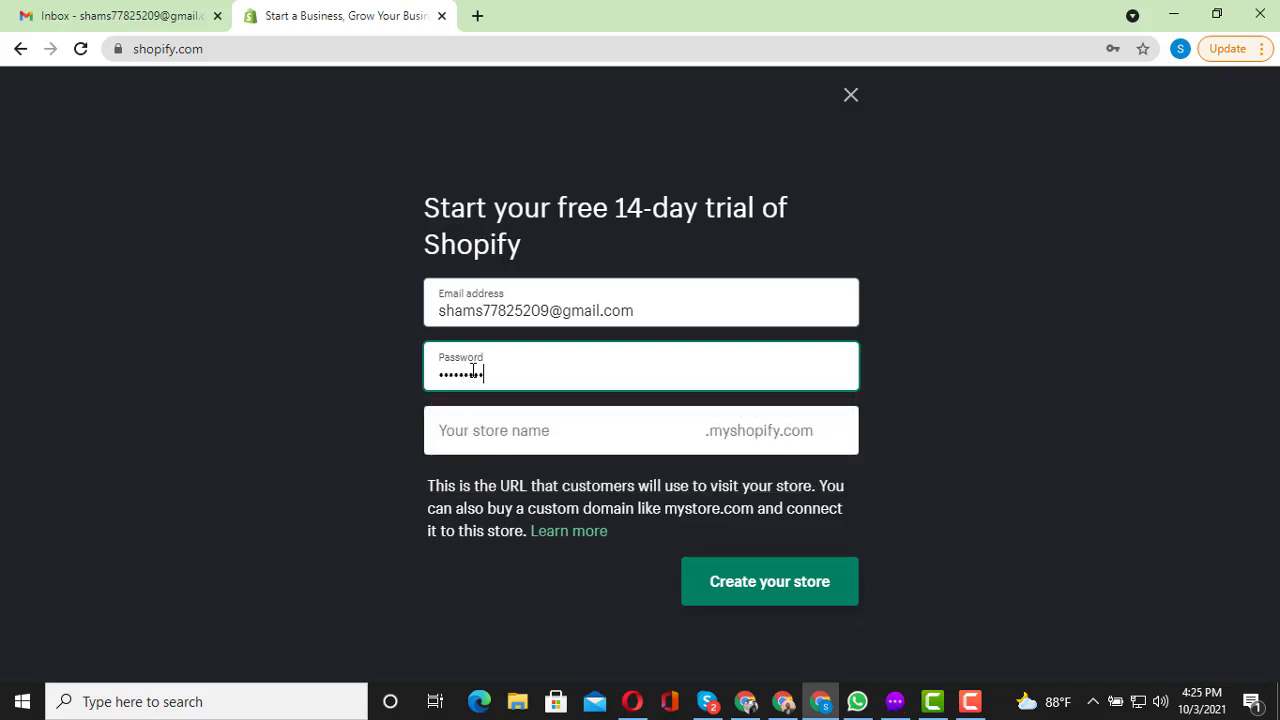
Set the store name to the account owner's first name followed by 112
click(496, 429)
text(S)
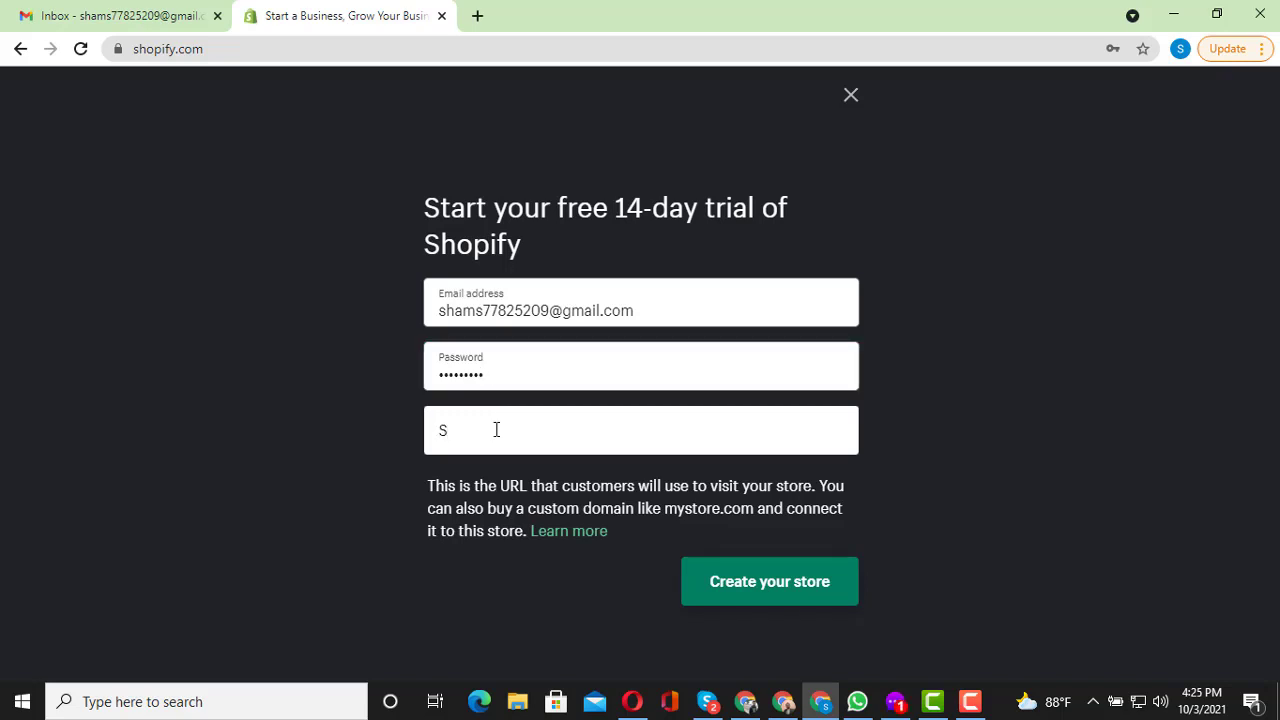
key(BackSpace)
key(BackSpace)
key(BackSpace)
text(shams)
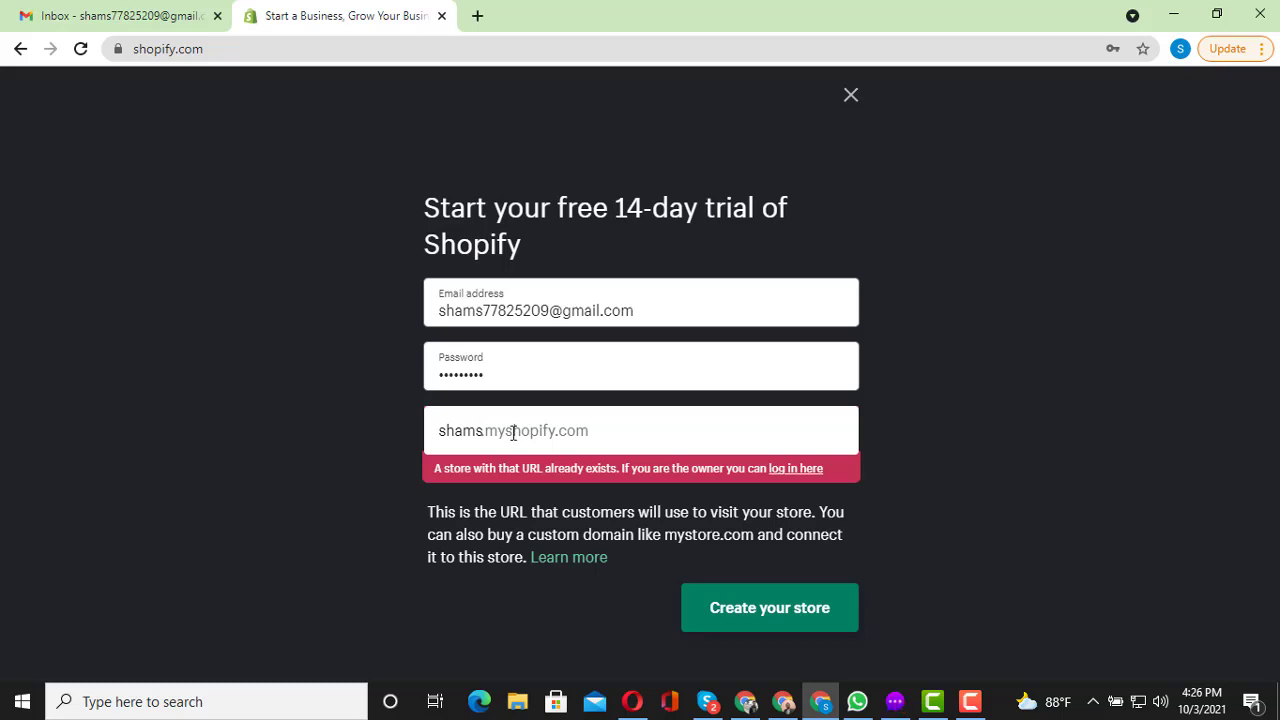
text(1)
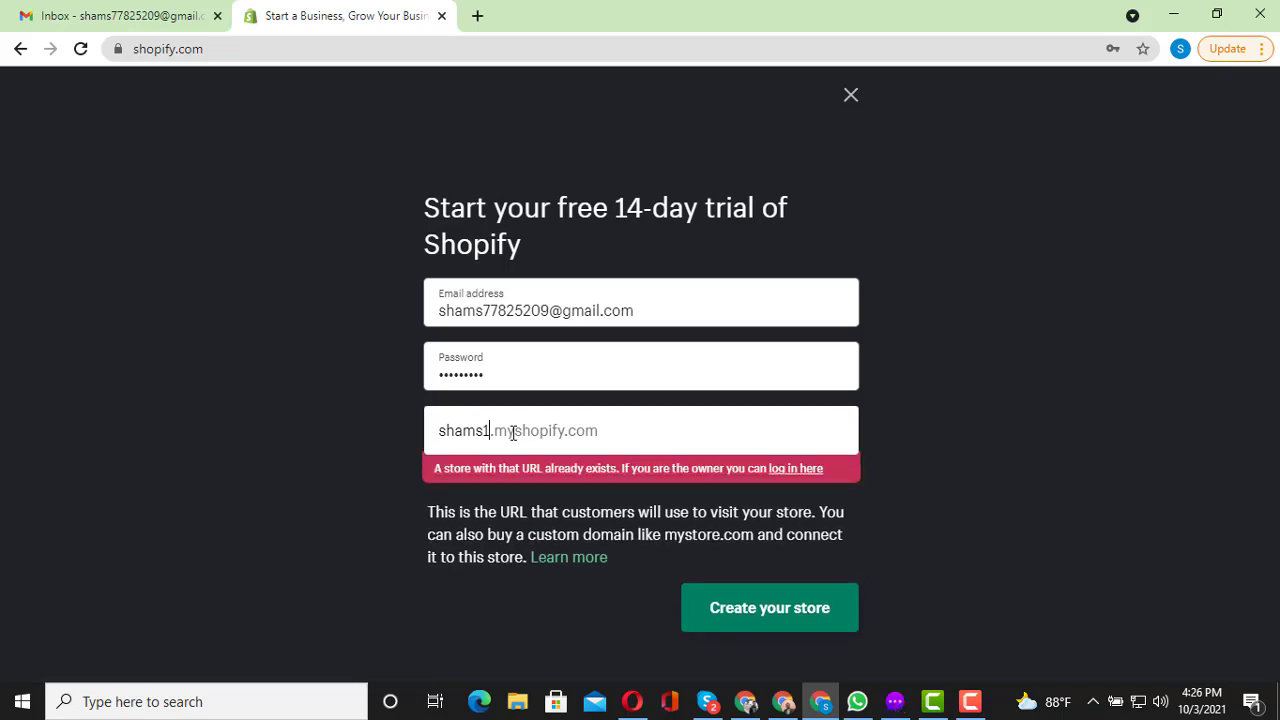
text(1)
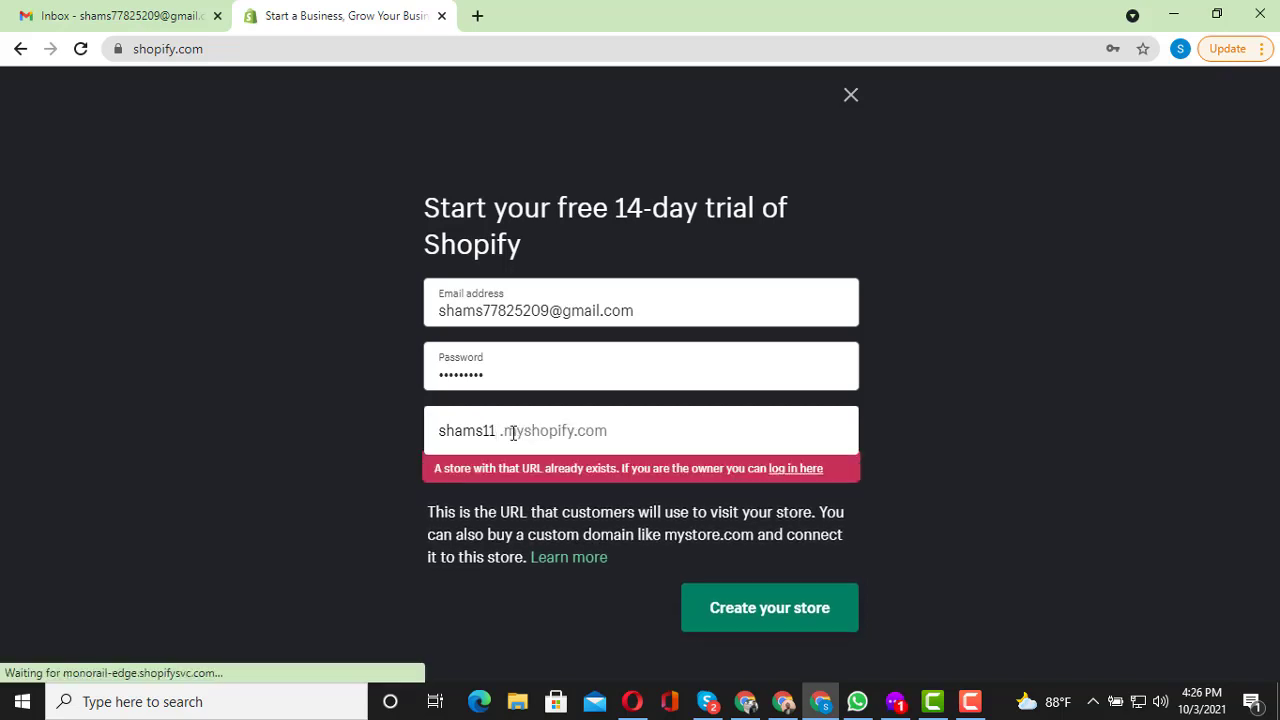
text(2)
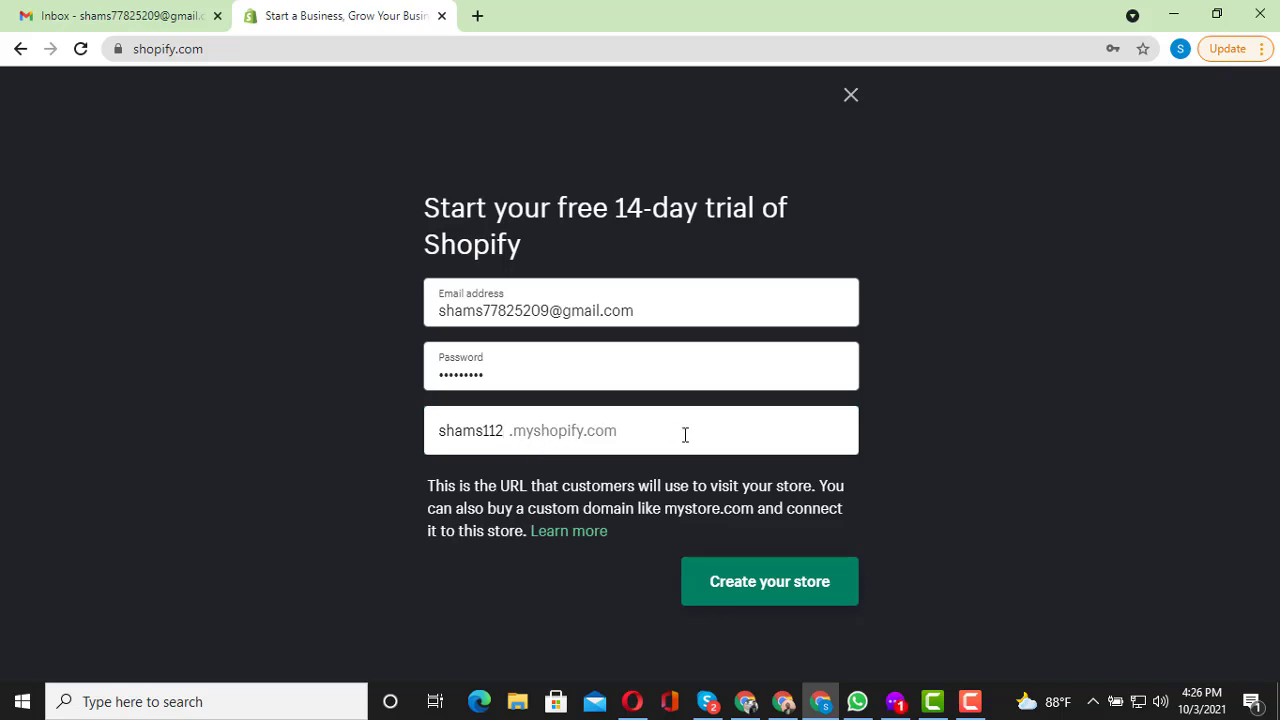
Create the store and save the new account's login in the browser
click(762, 594)
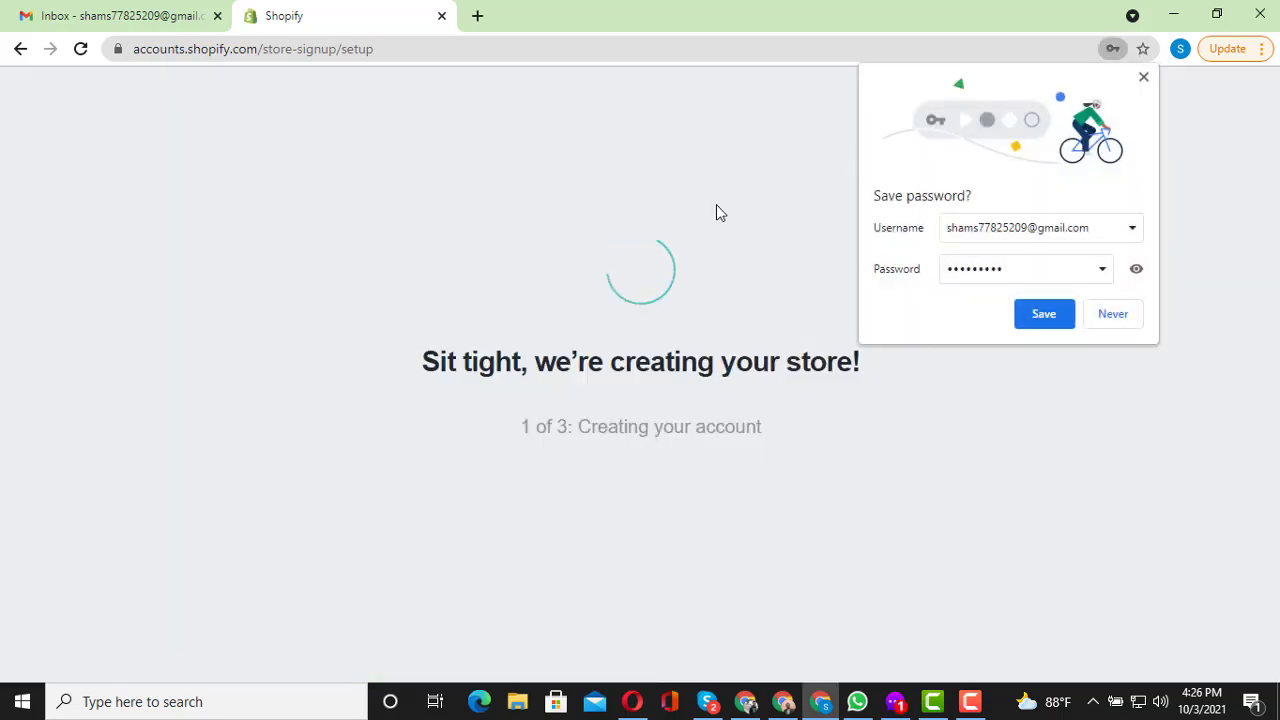
click(1040, 316)
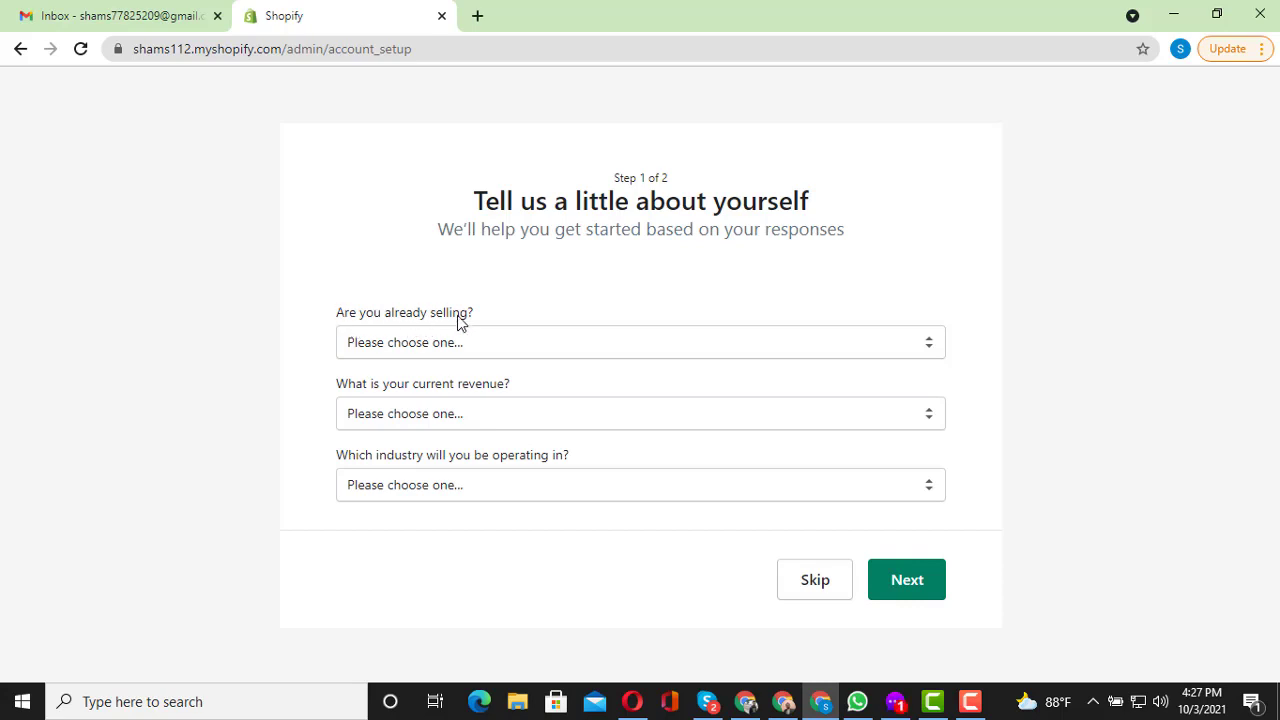
Answer the setup questions with "I'm not selling products yet", "৳0 BDT (I'm just getting started)" and Beauty, and continue to the address form
click(856, 343)
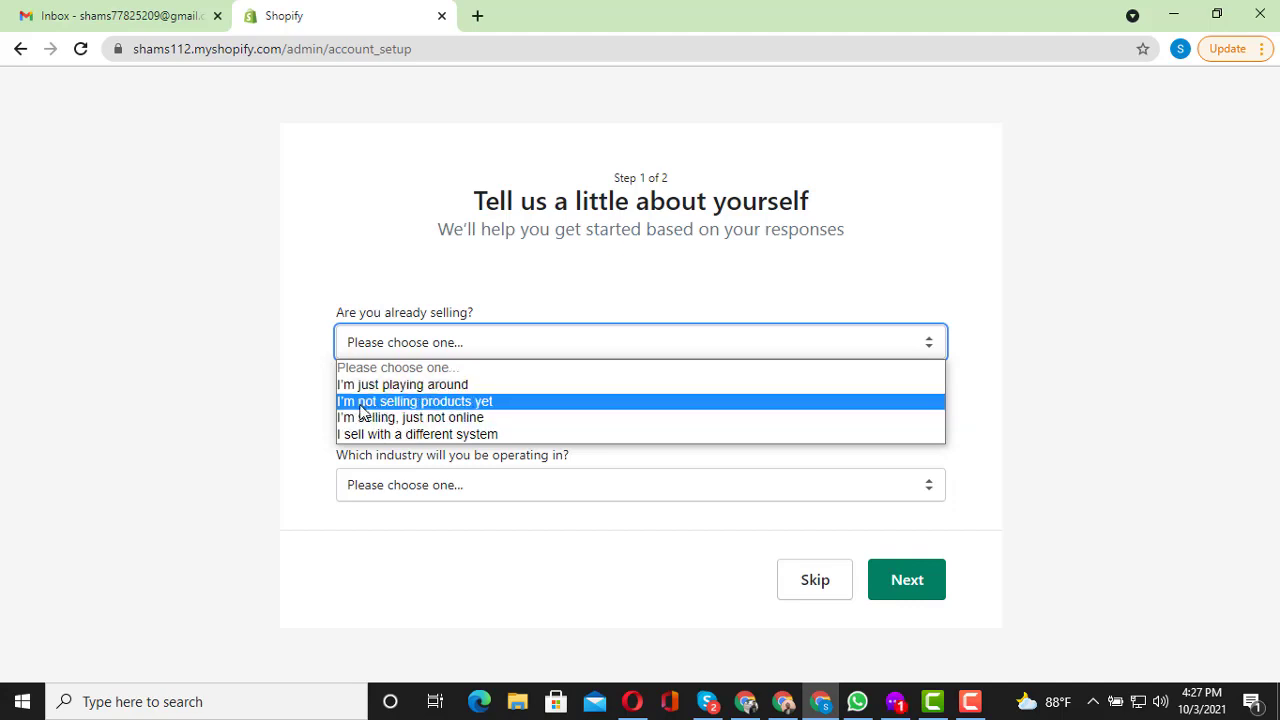
click(464, 401)
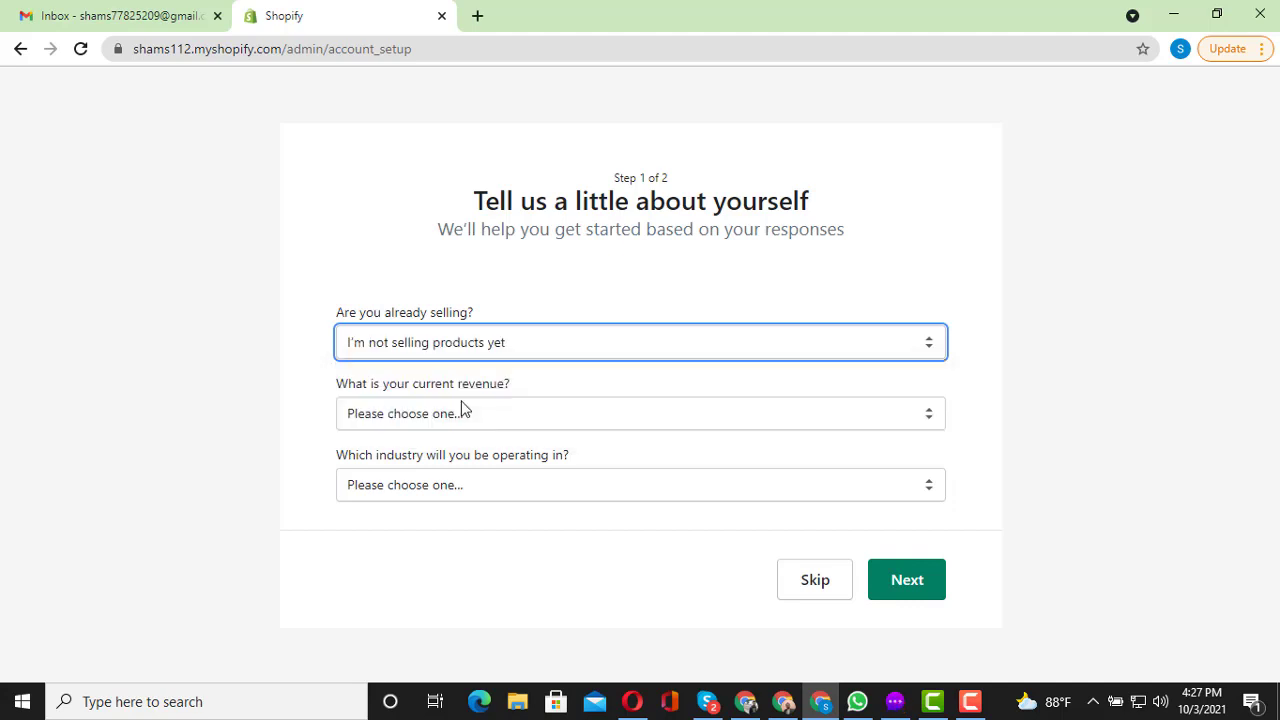
click(533, 417)
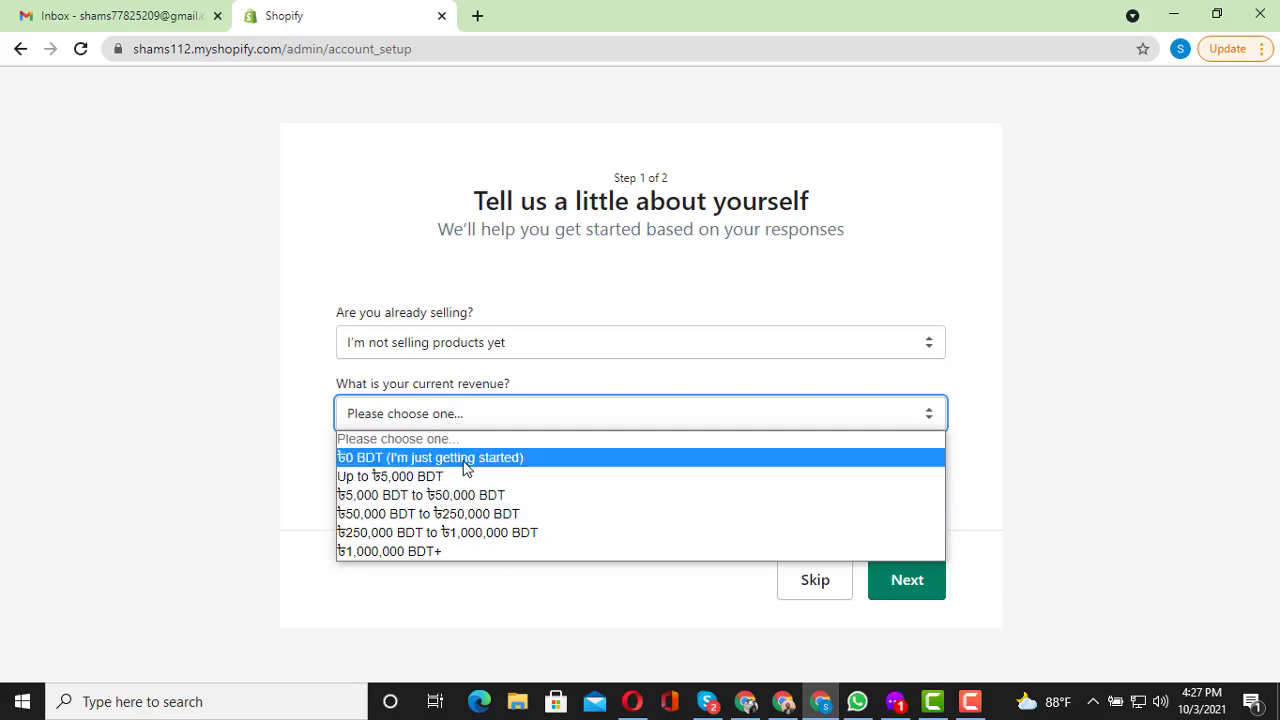
click(508, 458)
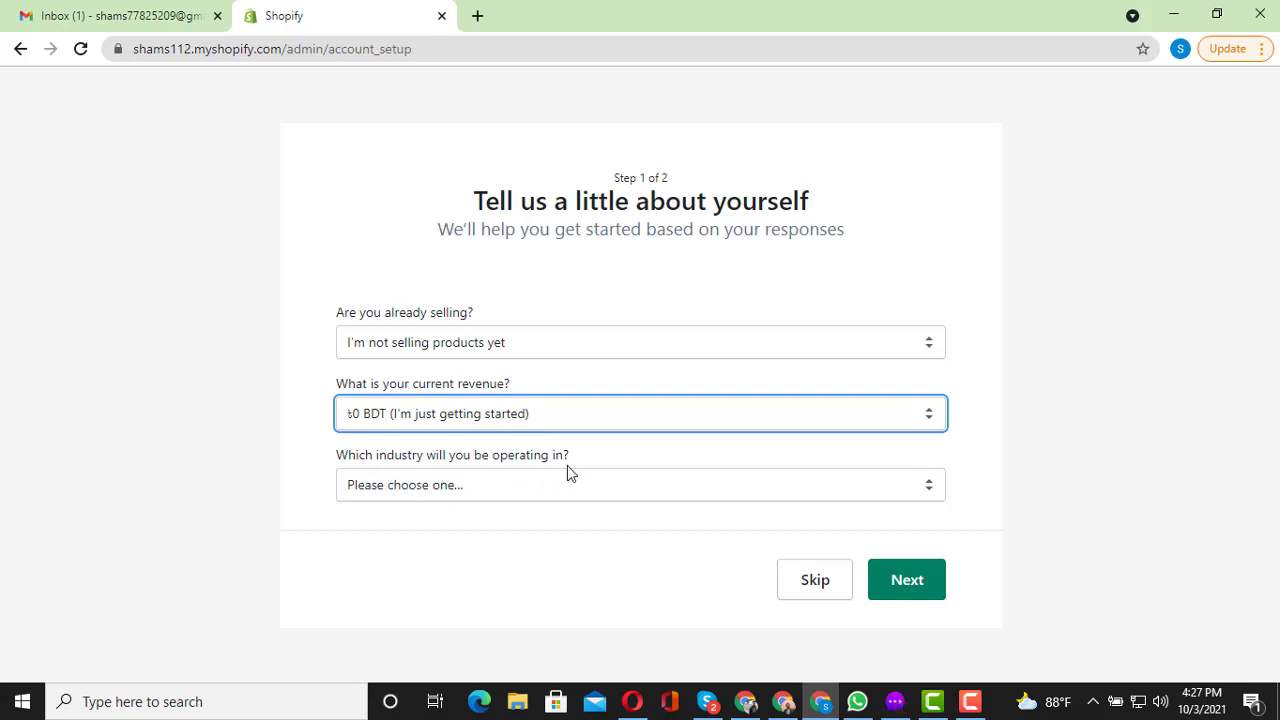
click(557, 491)
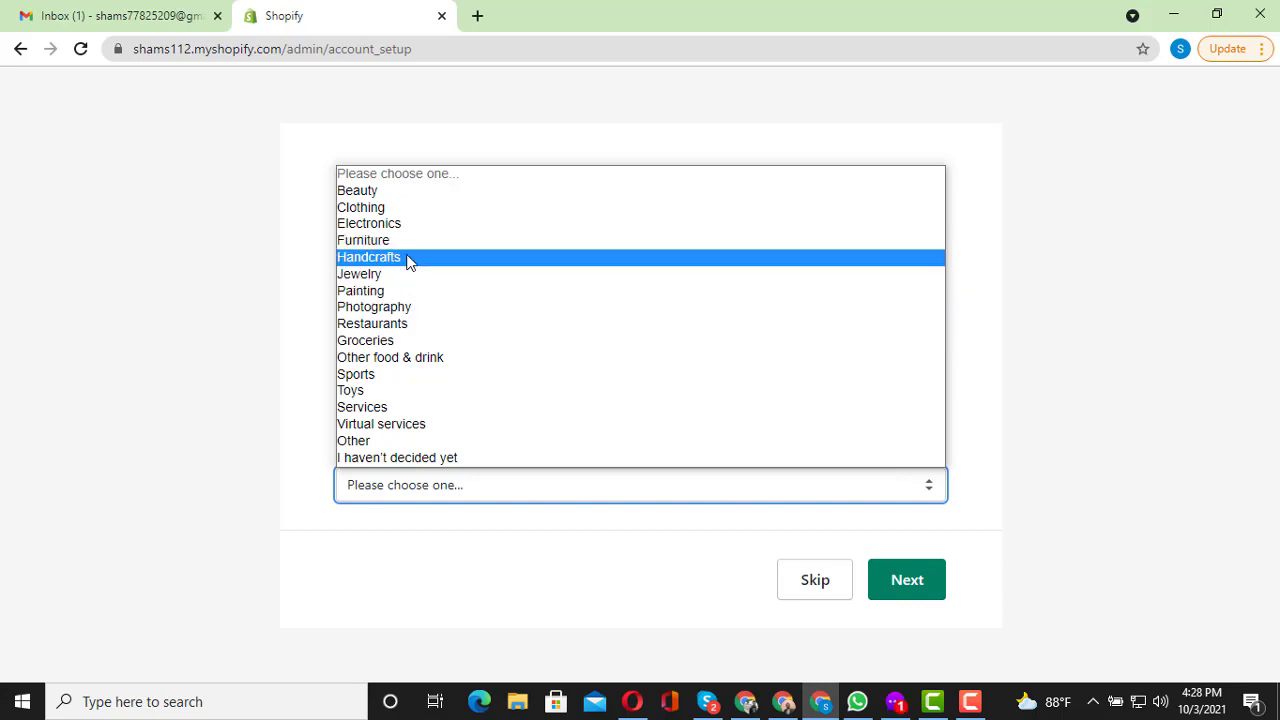
click(399, 195)
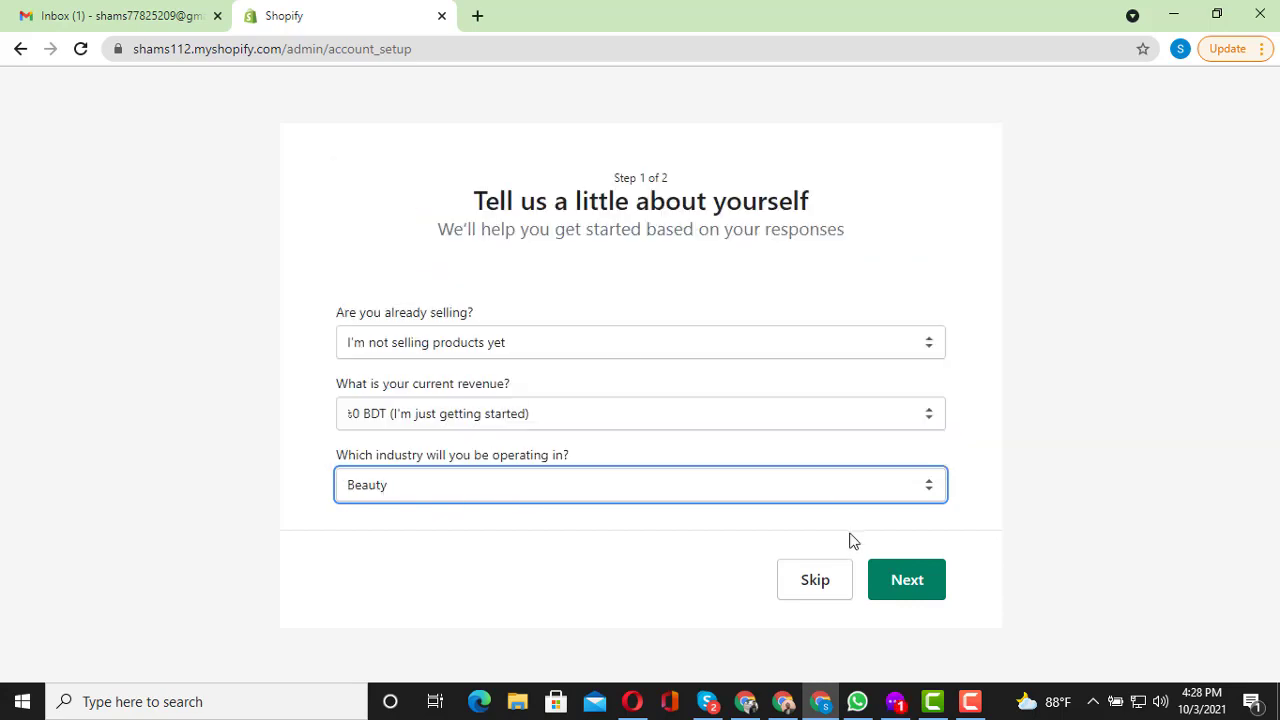
click(906, 585)
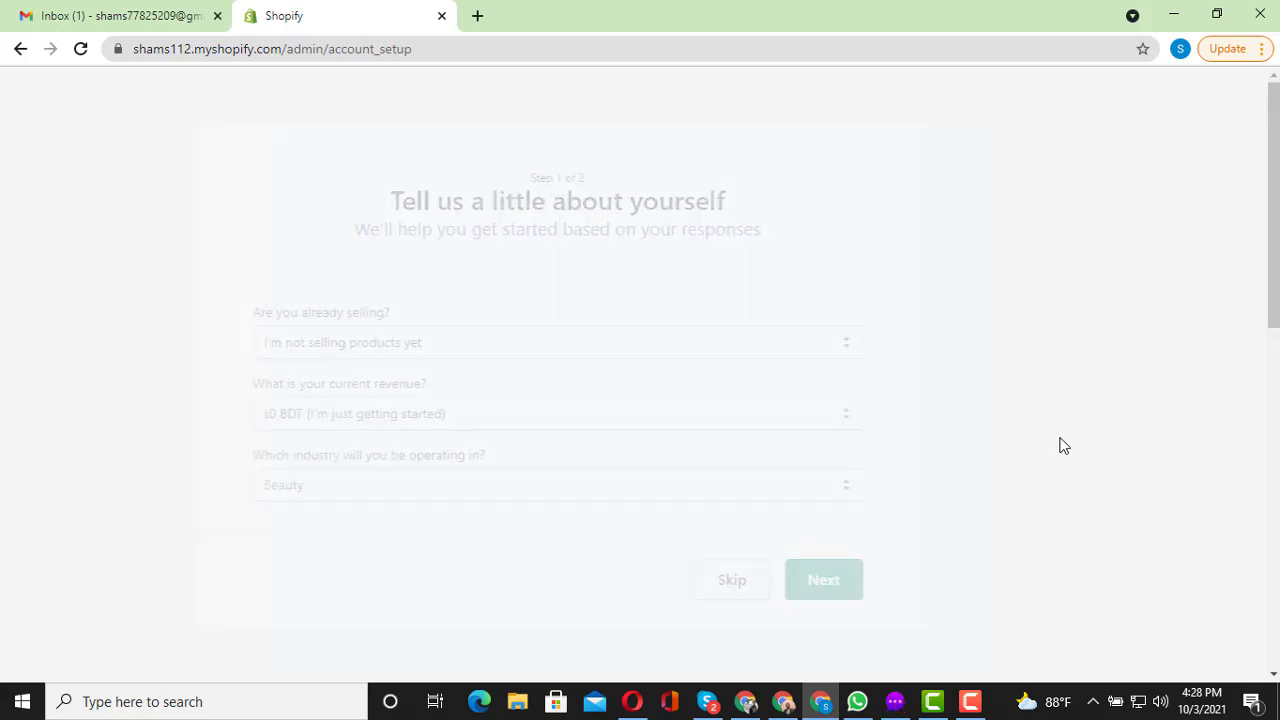
scroll(580, 400, down, 2)
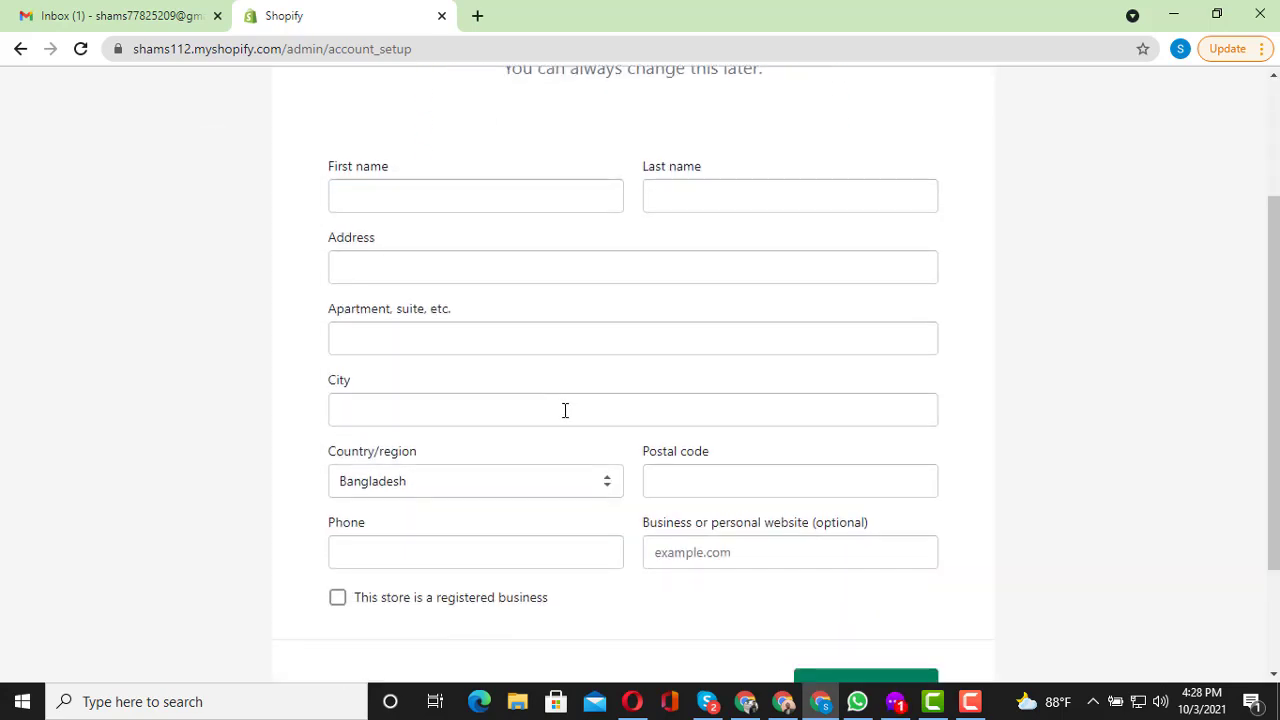
scroll(505, 440, up, 2)
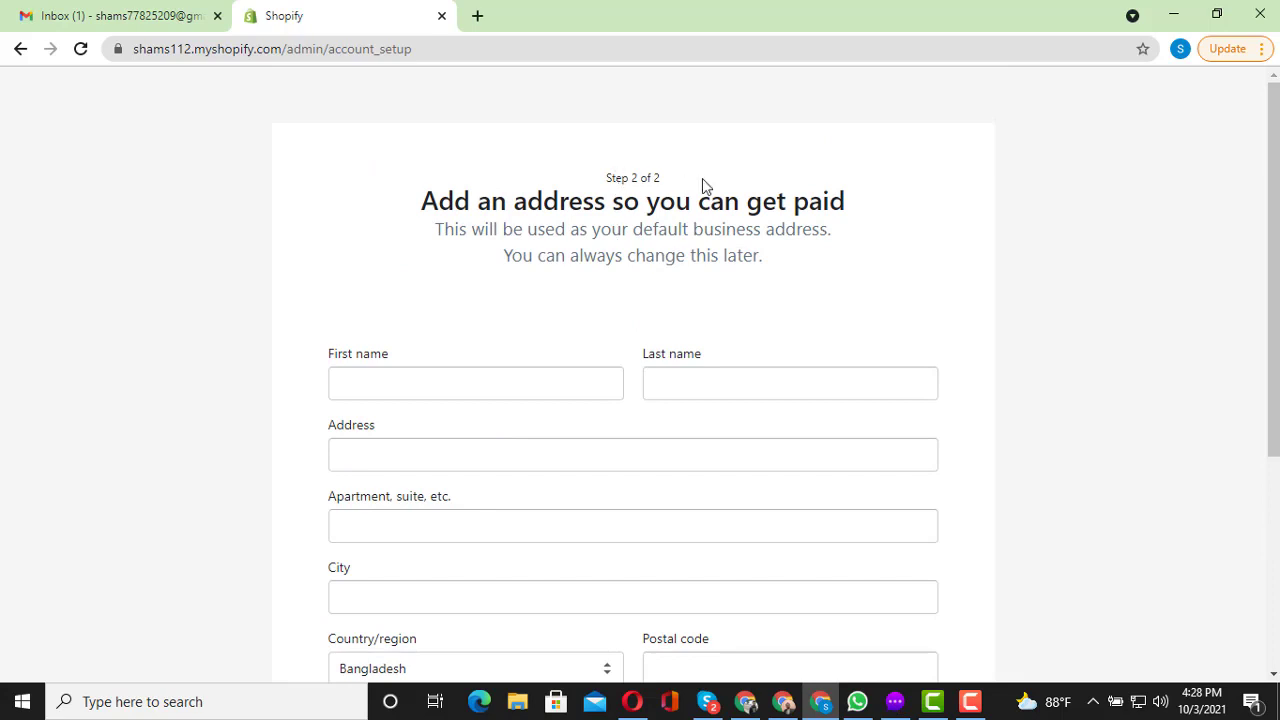
Fill in the owner's name, street address, city, postal code and phone number for Bangladesh, and enter the store
scroll(506, 334, down, 2)
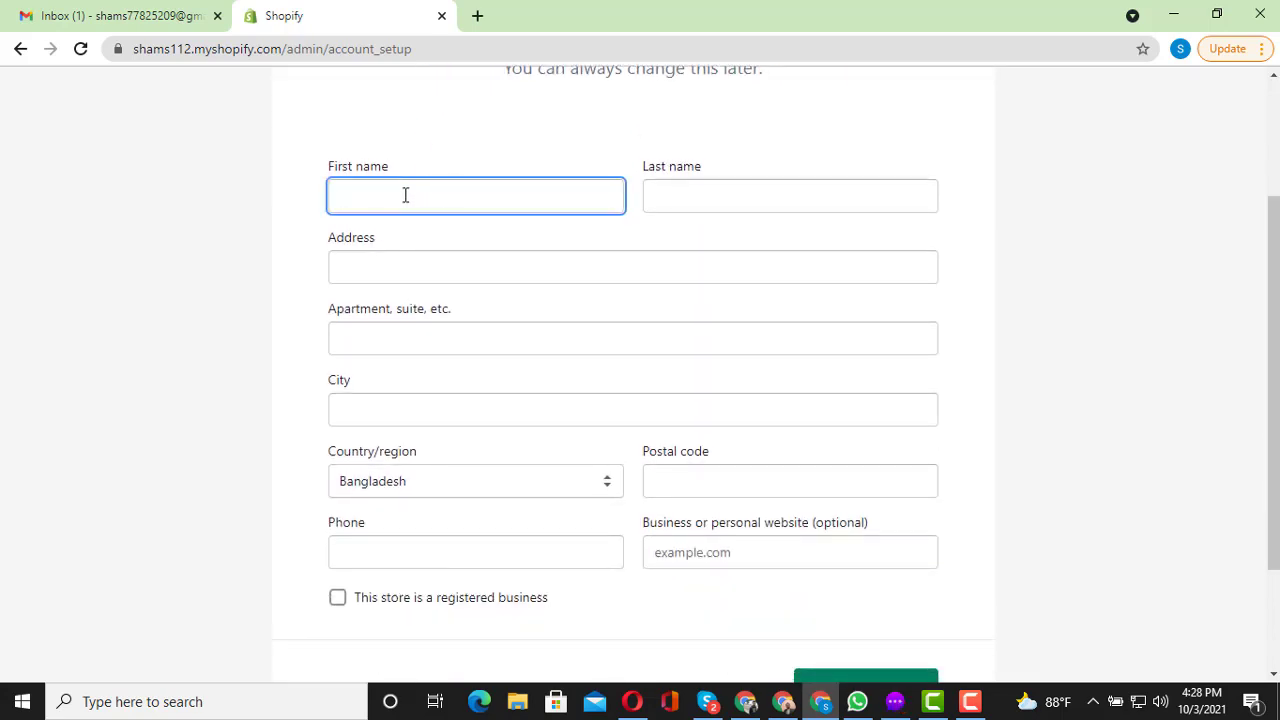
click(680, 204)
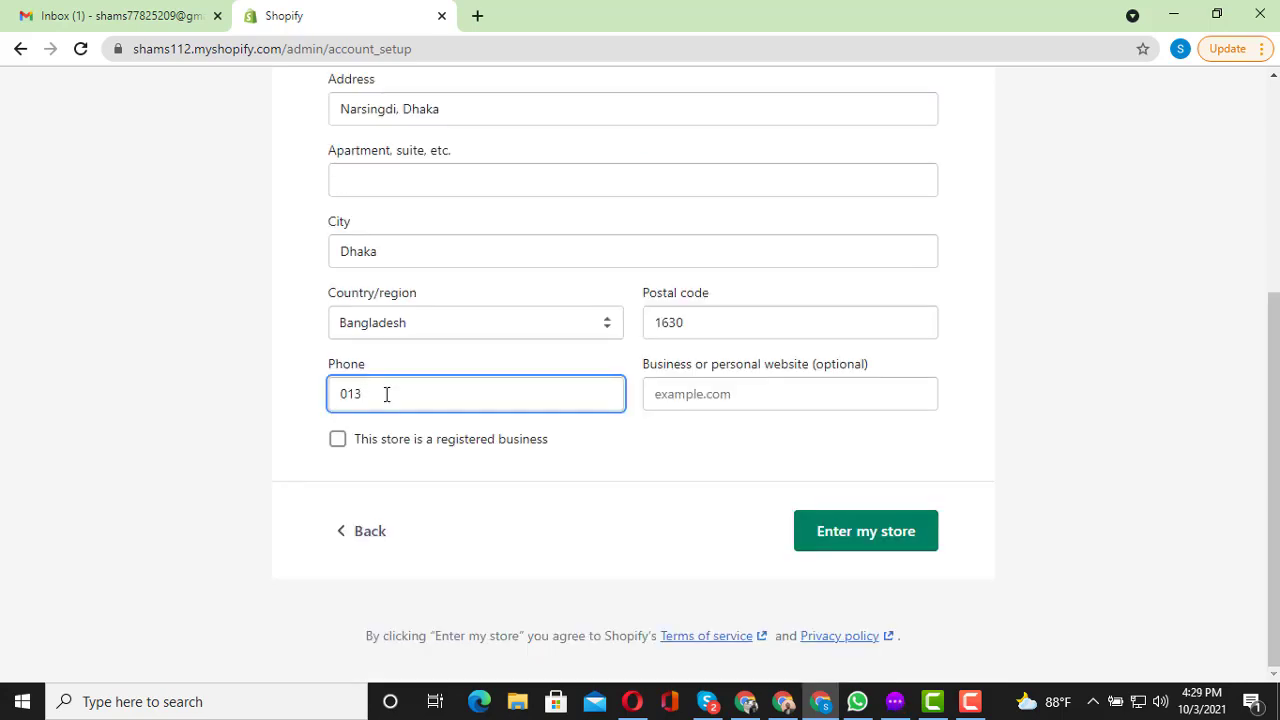
text(03949558)
scroll(488, 415, up, 3)
scroll(620, 460, down, 3)
click(892, 532)
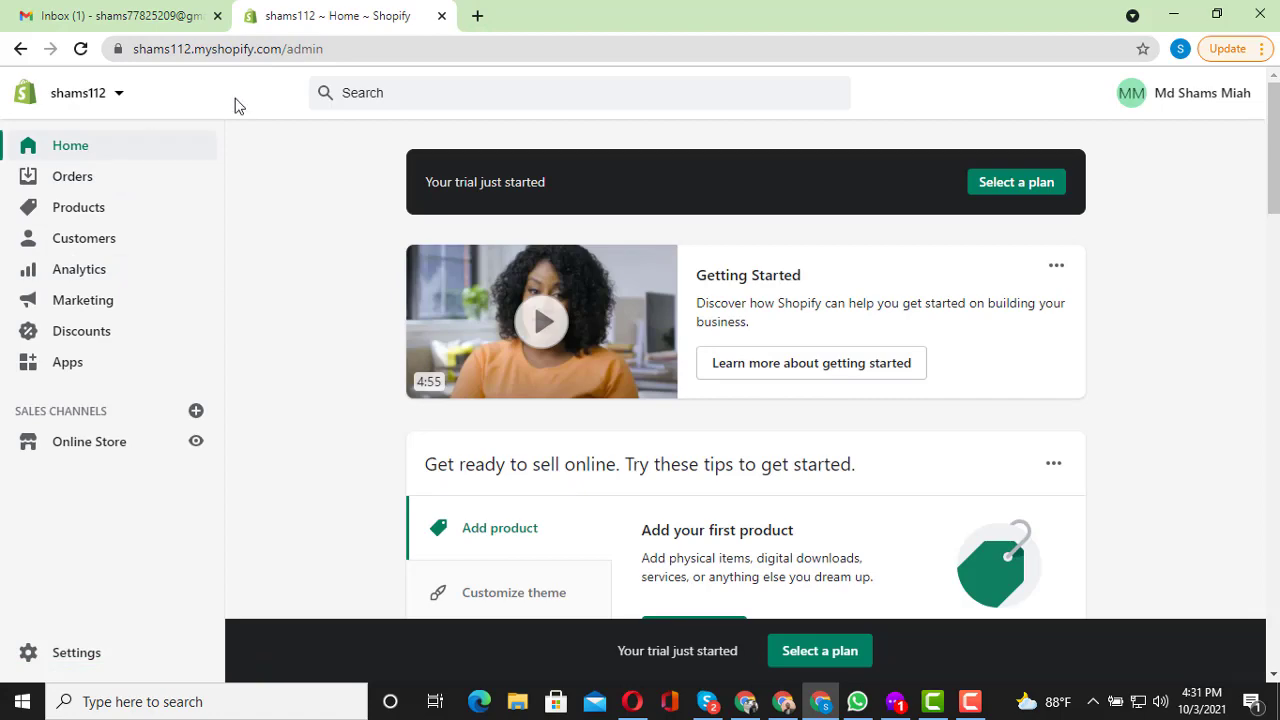
Open the account profile from the store switcher and send a verification email to the account's address
scroll(780, 309, down, 4)
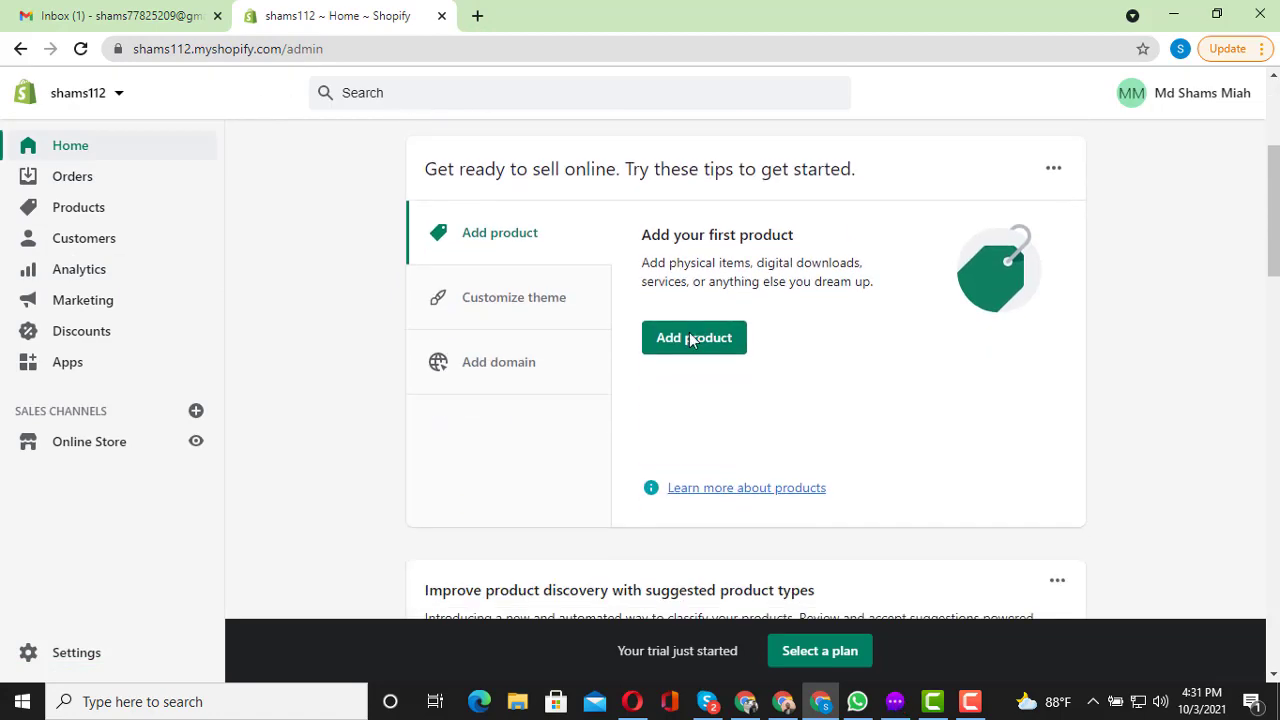
scroll(403, 340, up, 4)
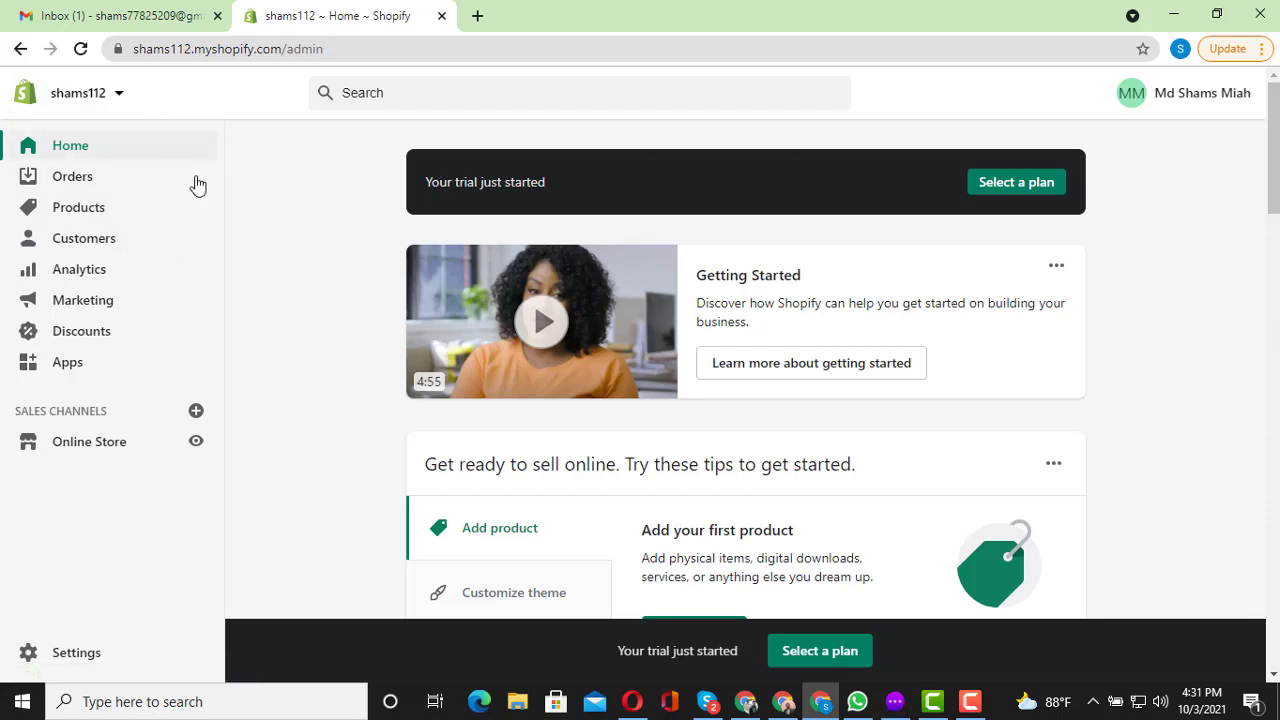
click(119, 95)
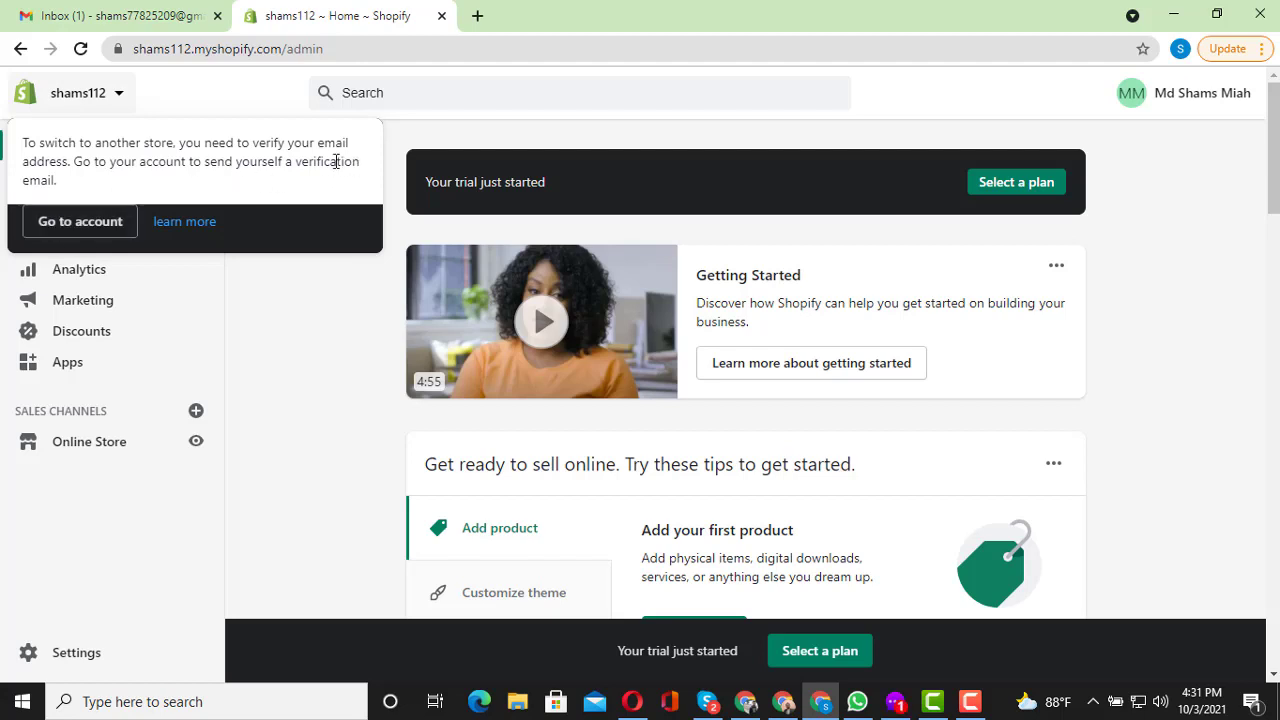
click(70, 222)
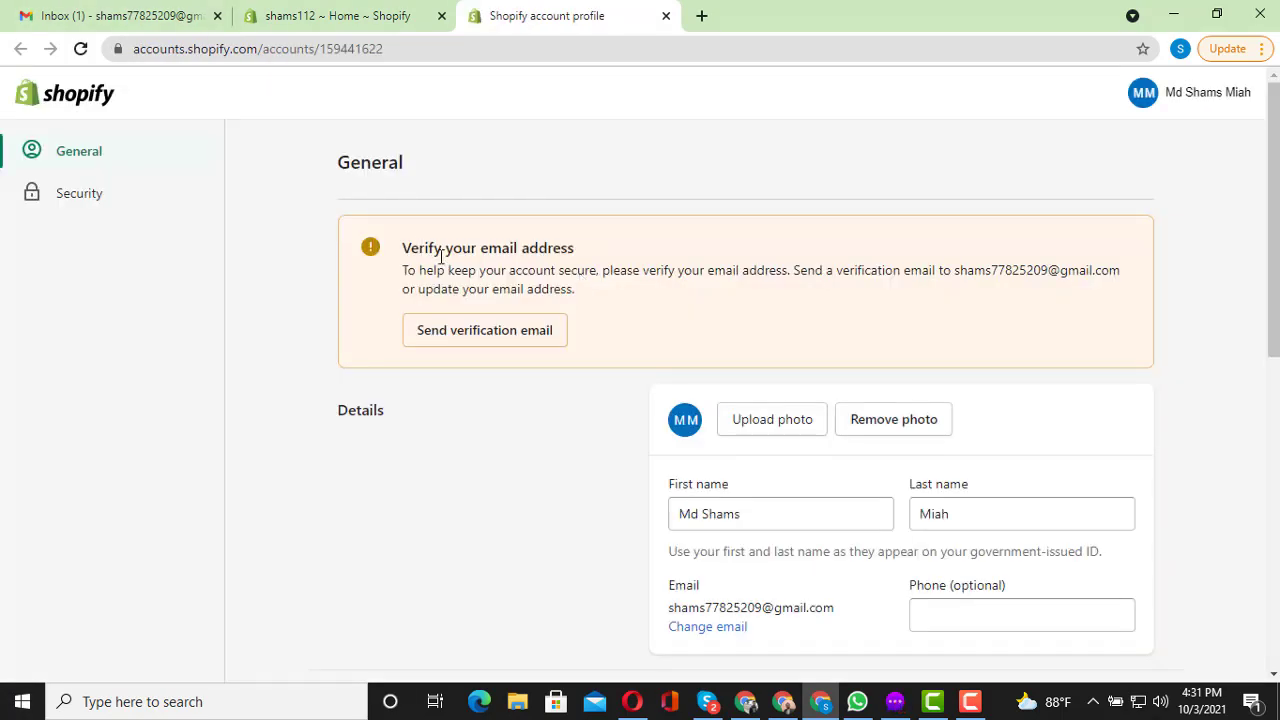
click(493, 333)
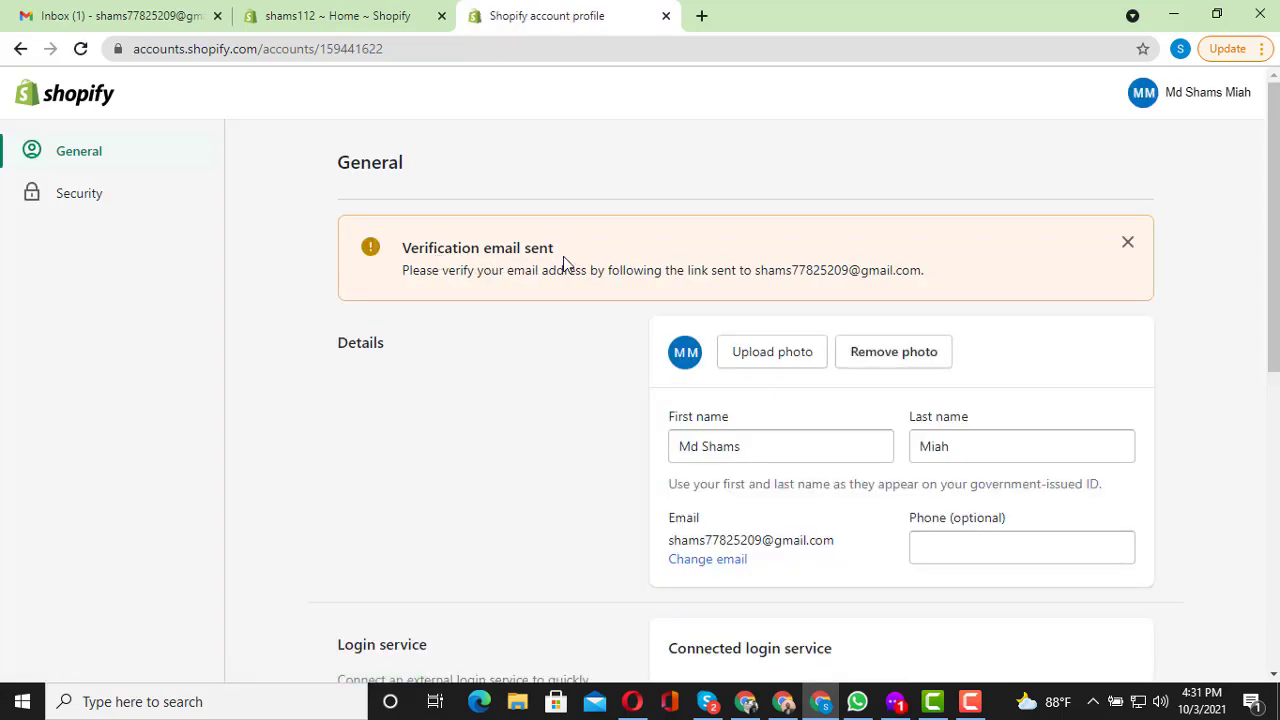
Switch to Gmail, open Shopify's "Confirm your email address" message and confirm the account's email
click(152, 20)
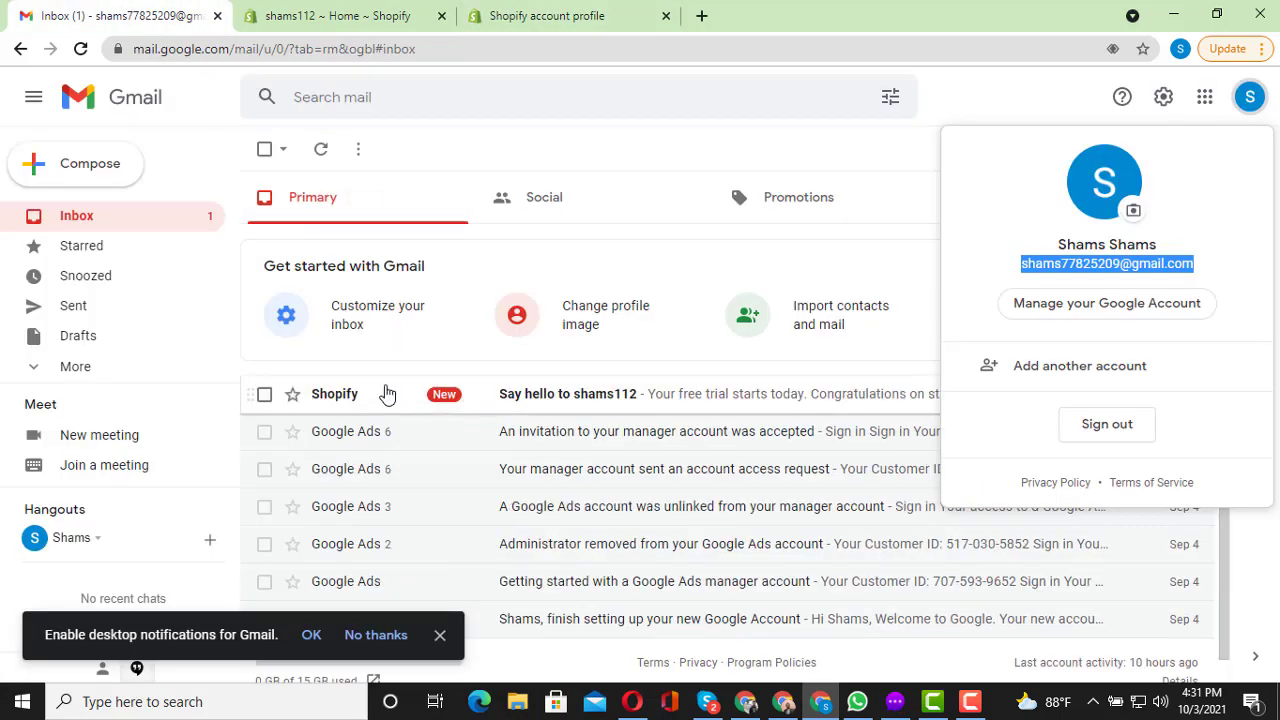
click(478, 400)
scroll(657, 435, down, 1)
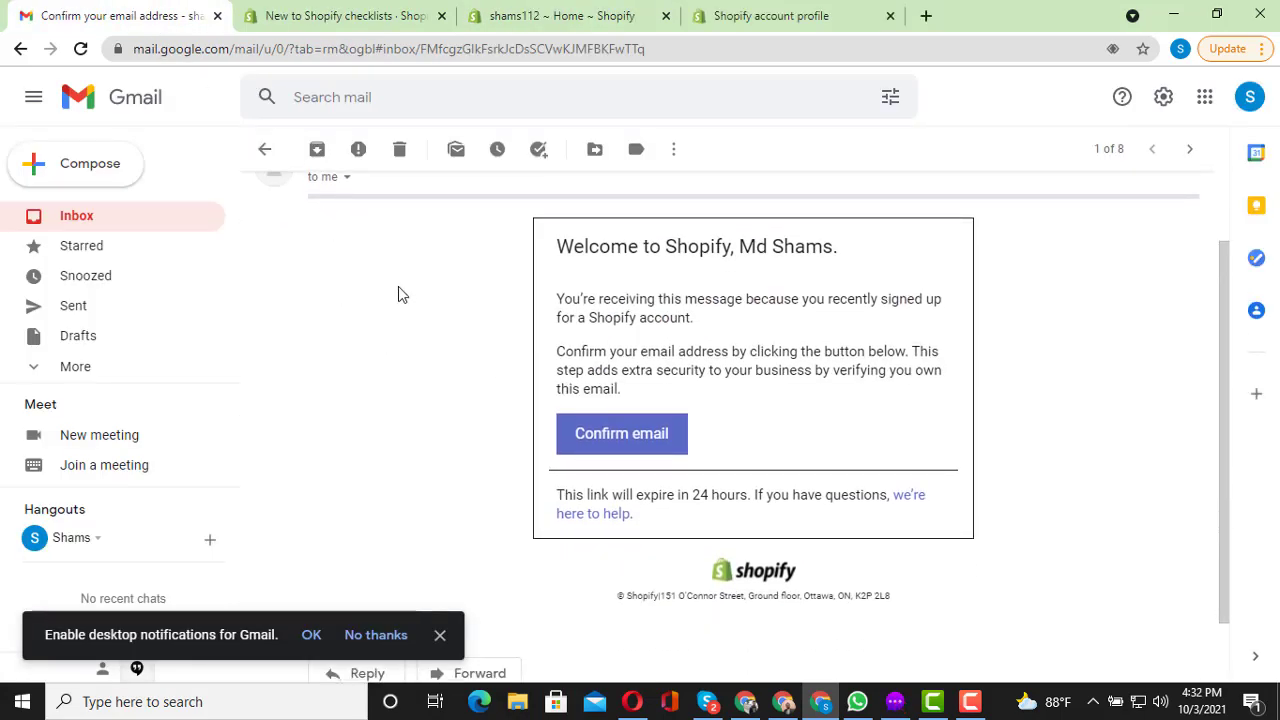
scroll(400, 294, up, 1)
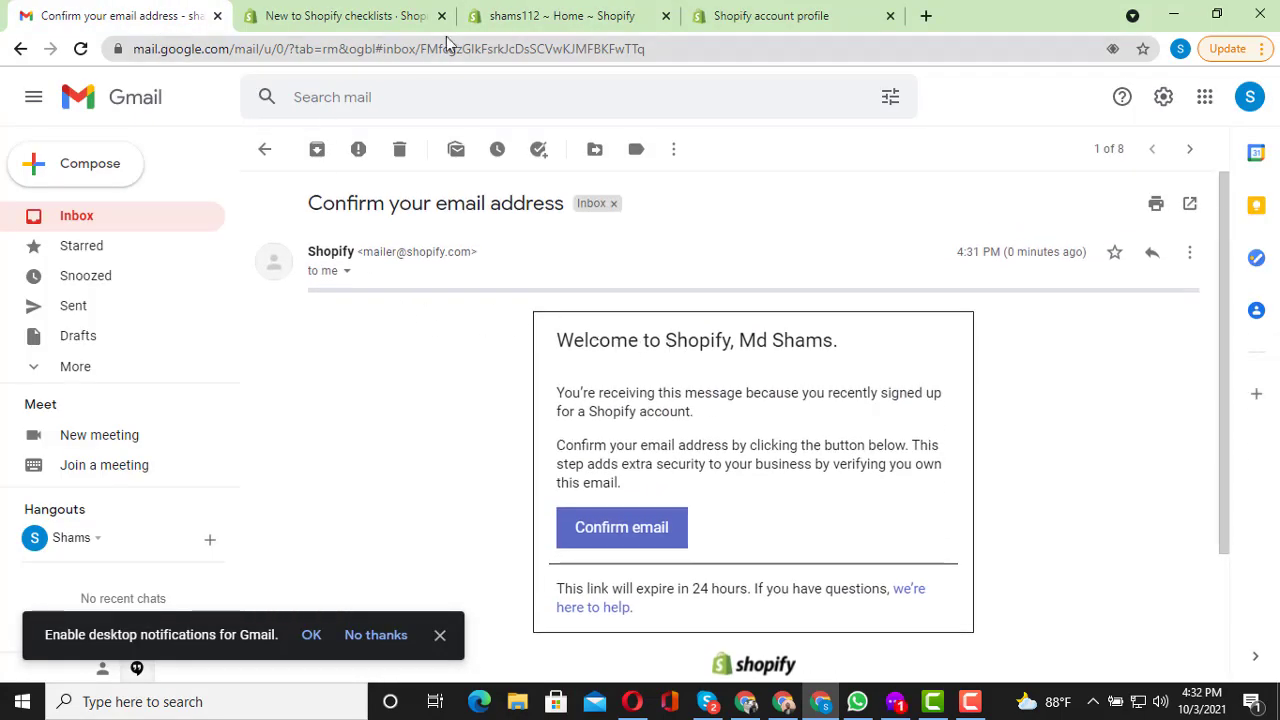
scroll(668, 382, down, 1)
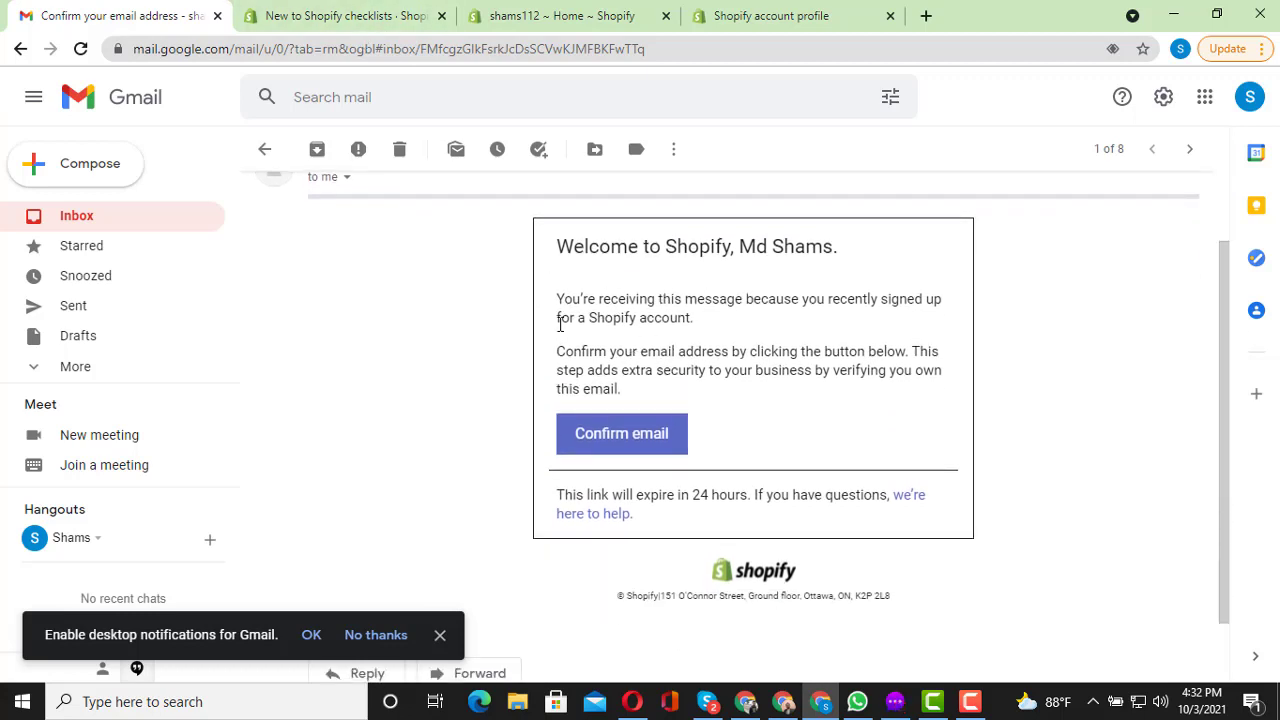
click(648, 446)
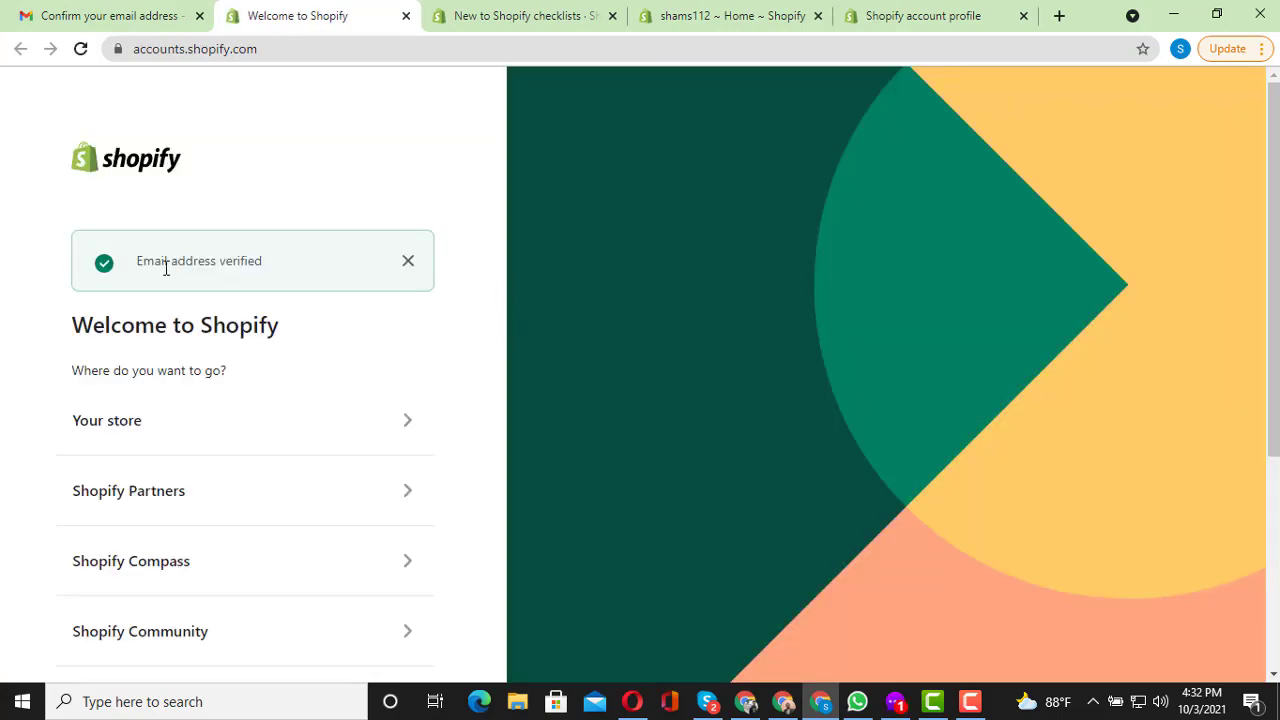
Review the destinations on the Shopify welcome page and the general details in the account profile
scroll(586, 343, down, 3)
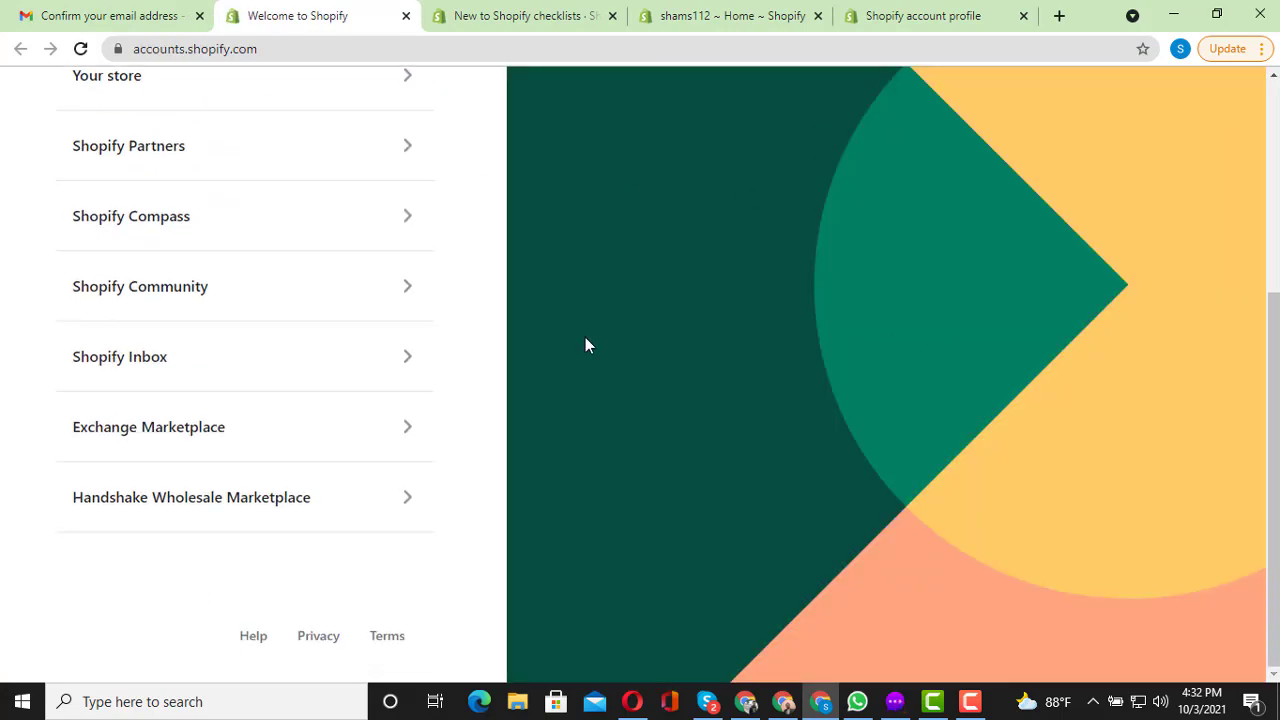
scroll(587, 345, up, 3)
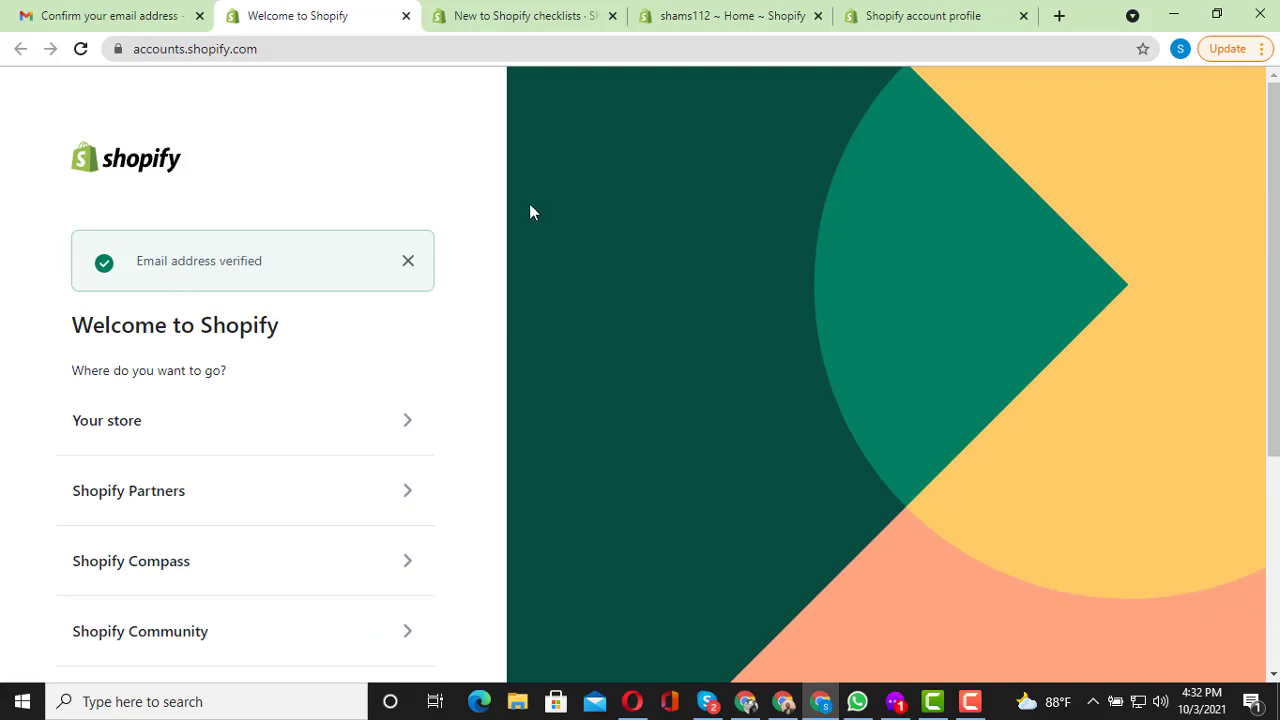
scroll(686, 372, down, 2)
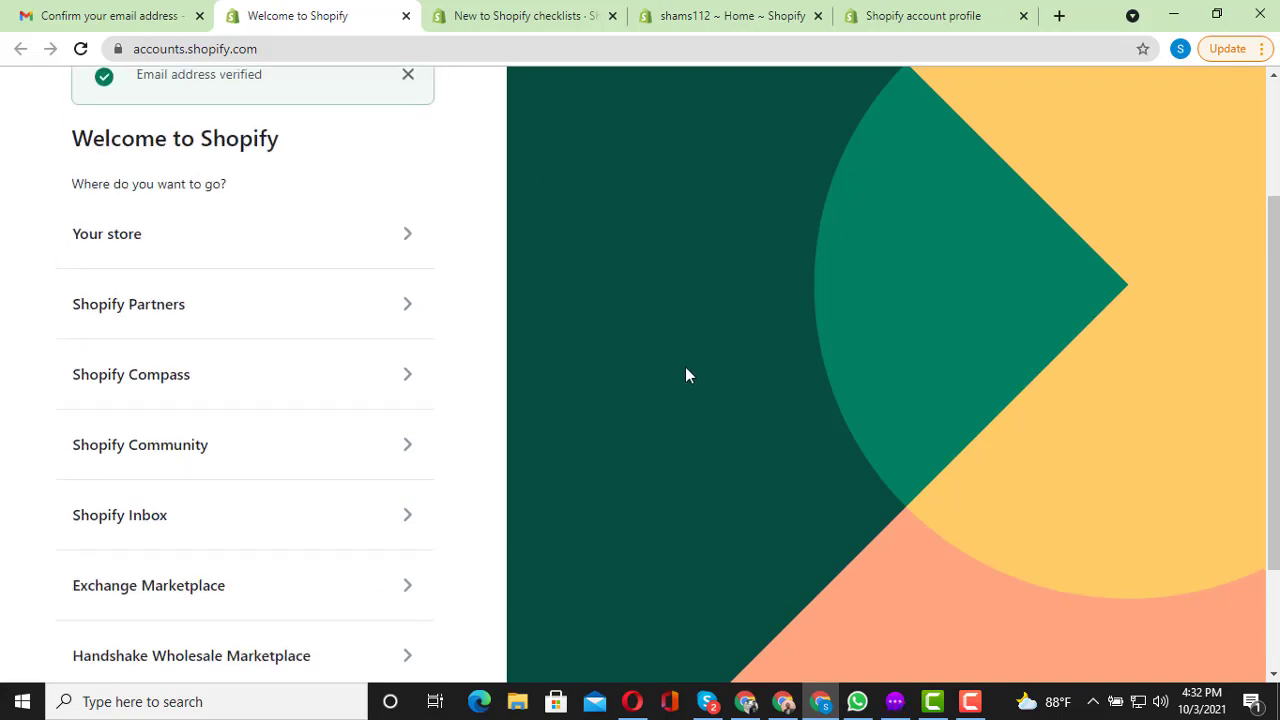
scroll(686, 372, up, 2)
click(931, 17)
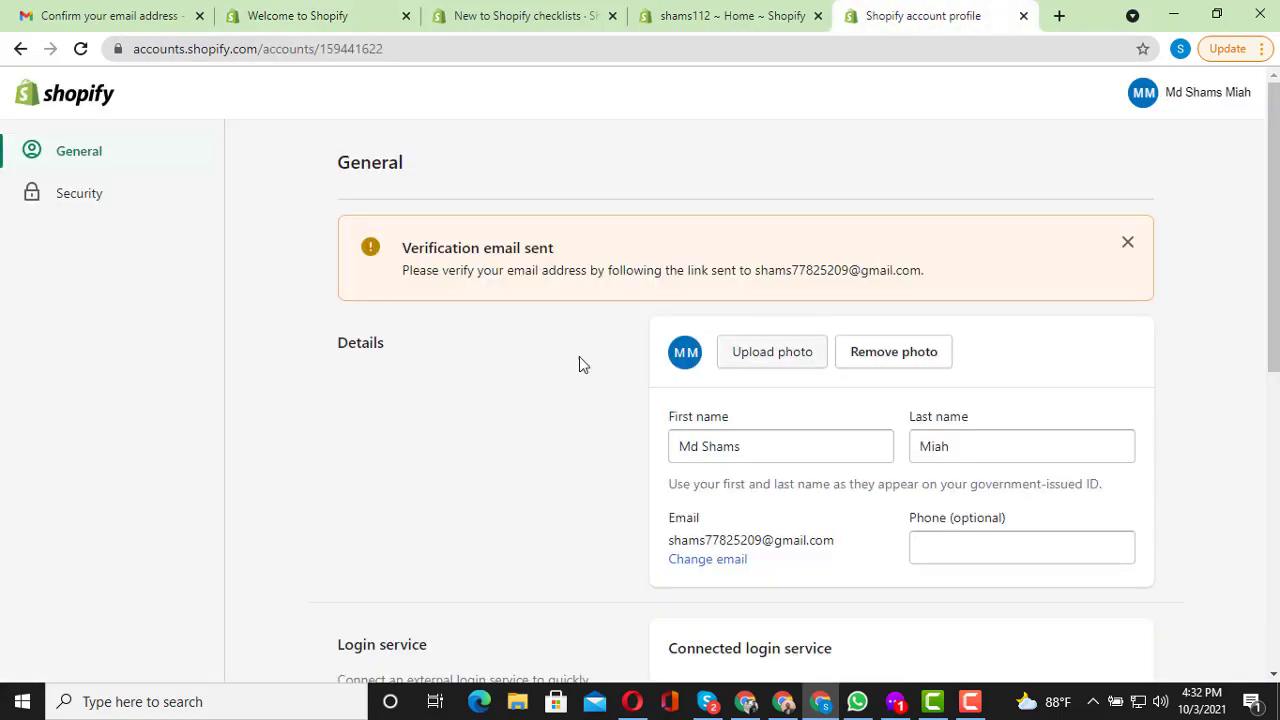
scroll(579, 356, down, 1)
scroll(517, 317, down, 1)
scroll(457, 260, up, 2)
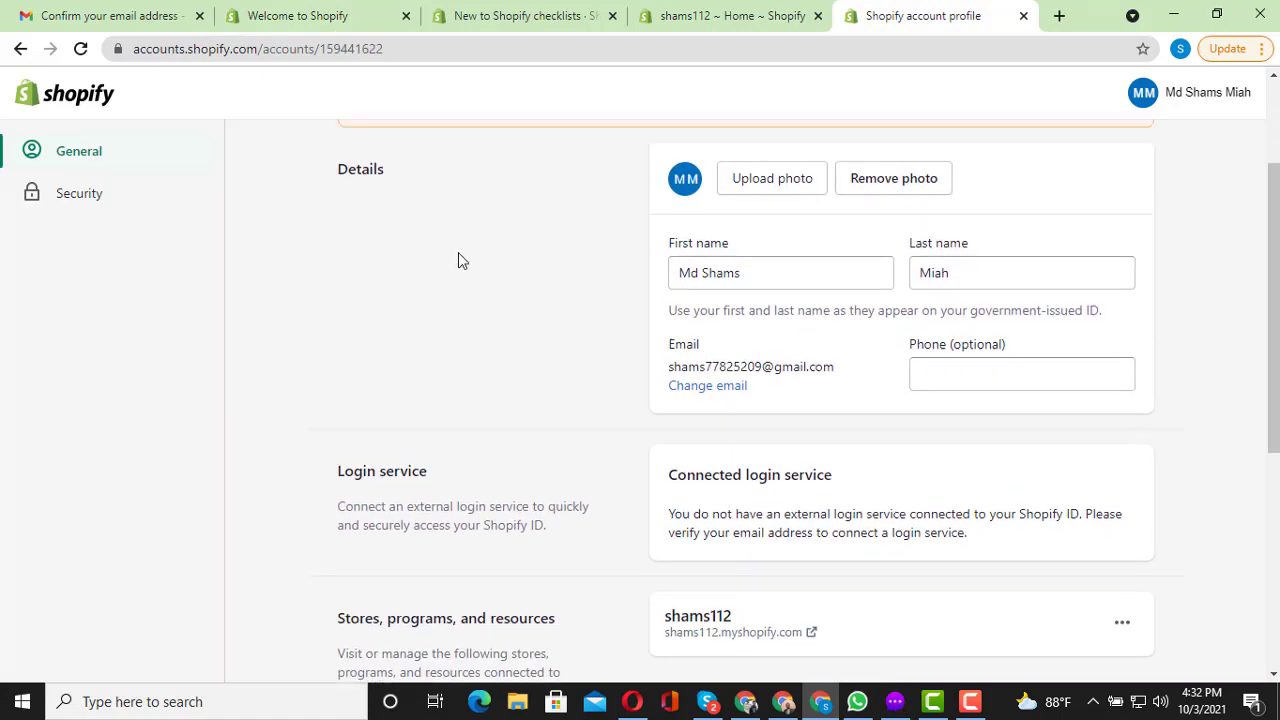
Close the account profile, store admin, checklist and welcome pages, and open a new browser tab
click(1023, 16)
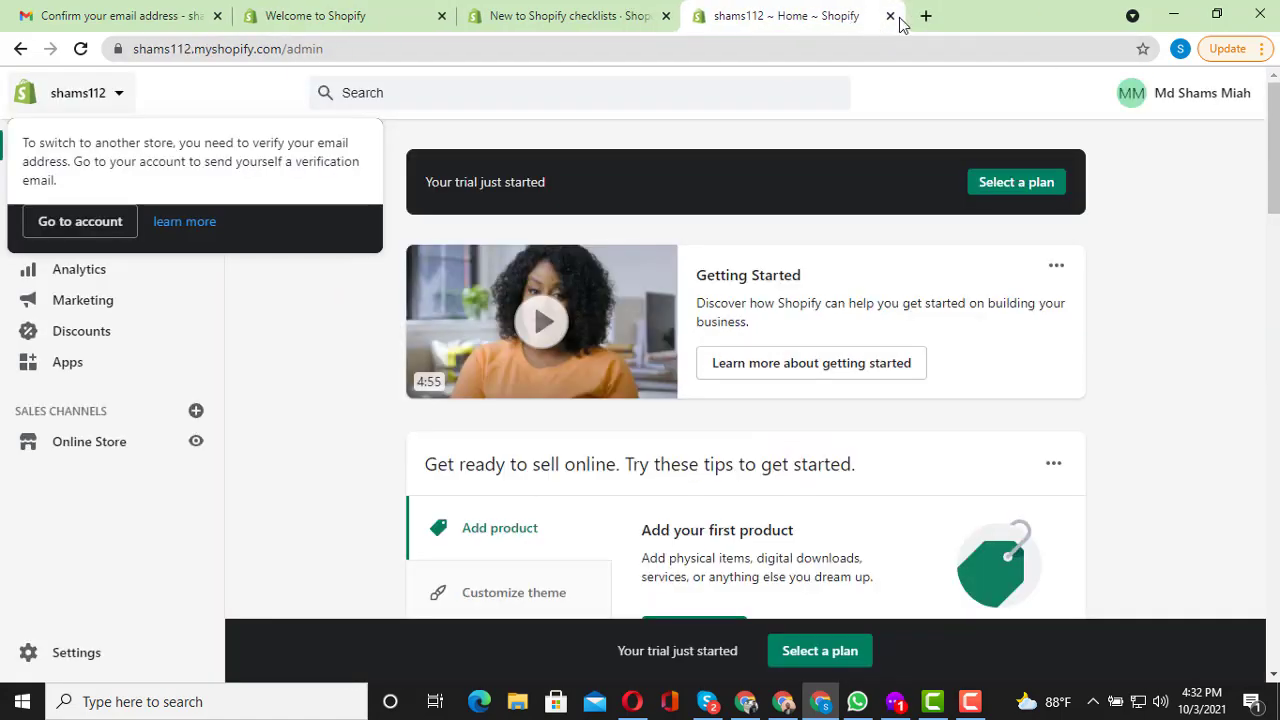
click(897, 16)
click(666, 16)
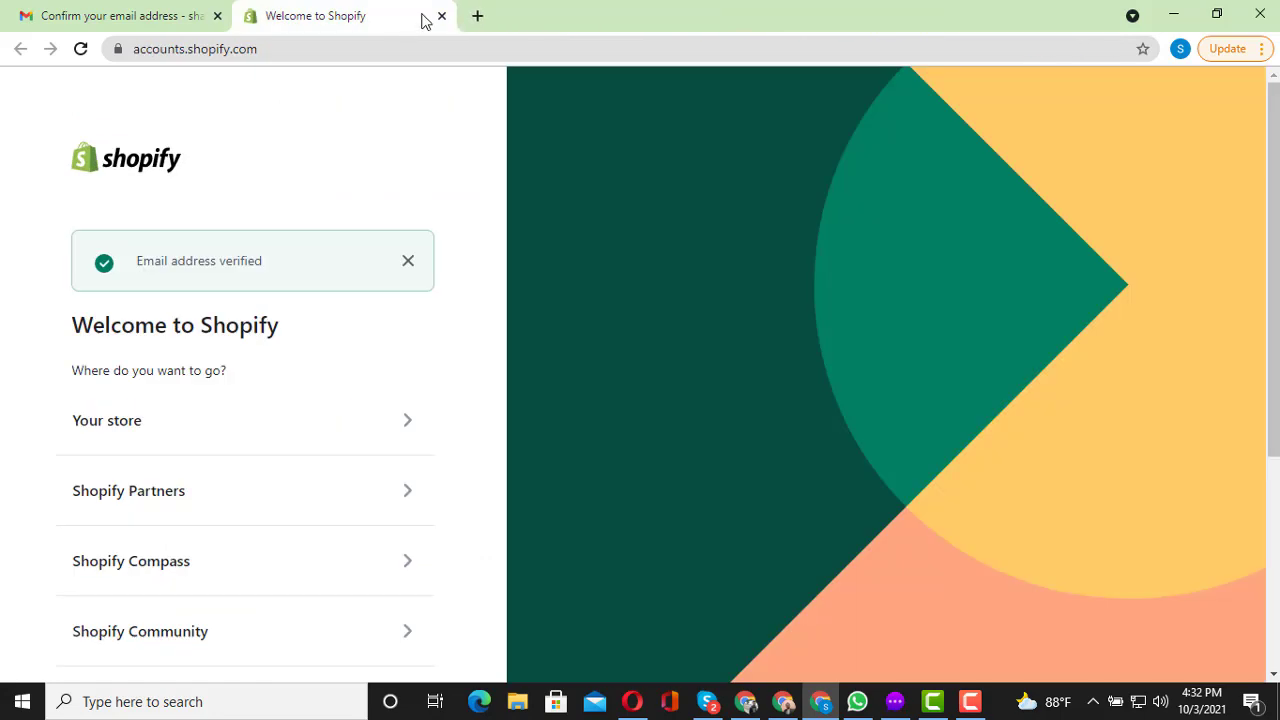
click(441, 16)
click(253, 16)
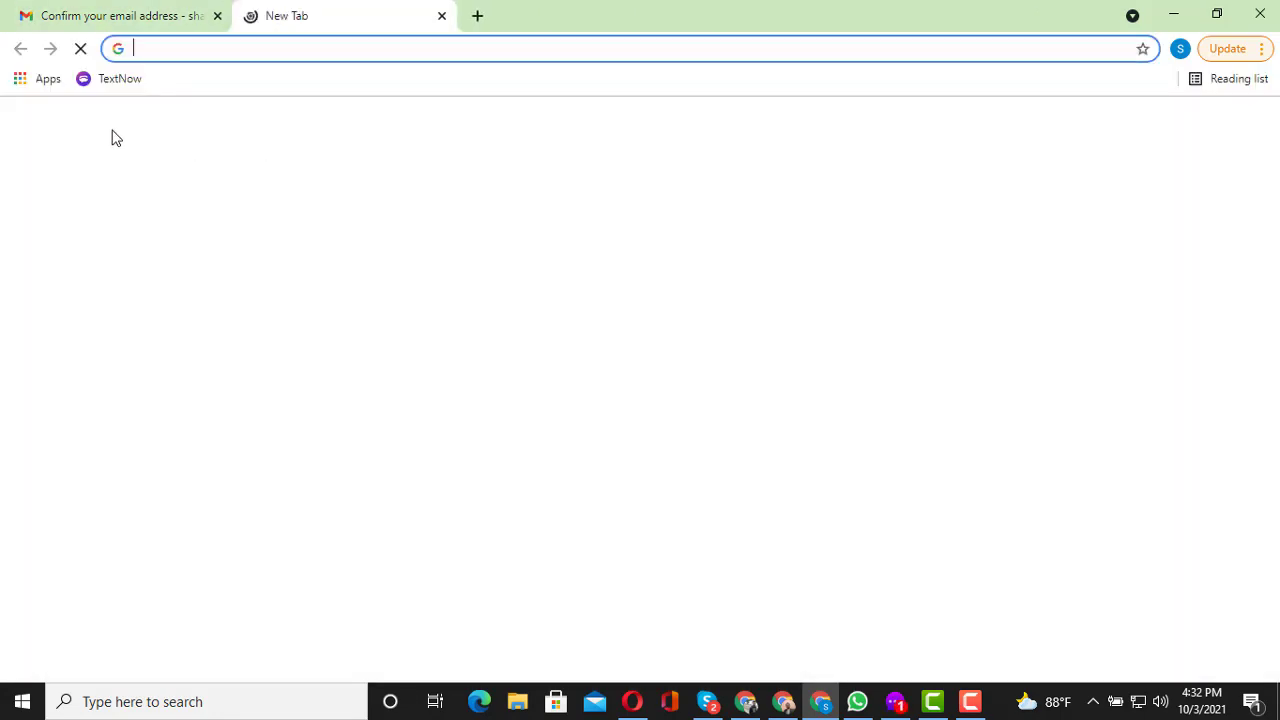
Go to shopify.com and log in with the newly verified store owner's account
click(171, 47)
key(ctrl+v)
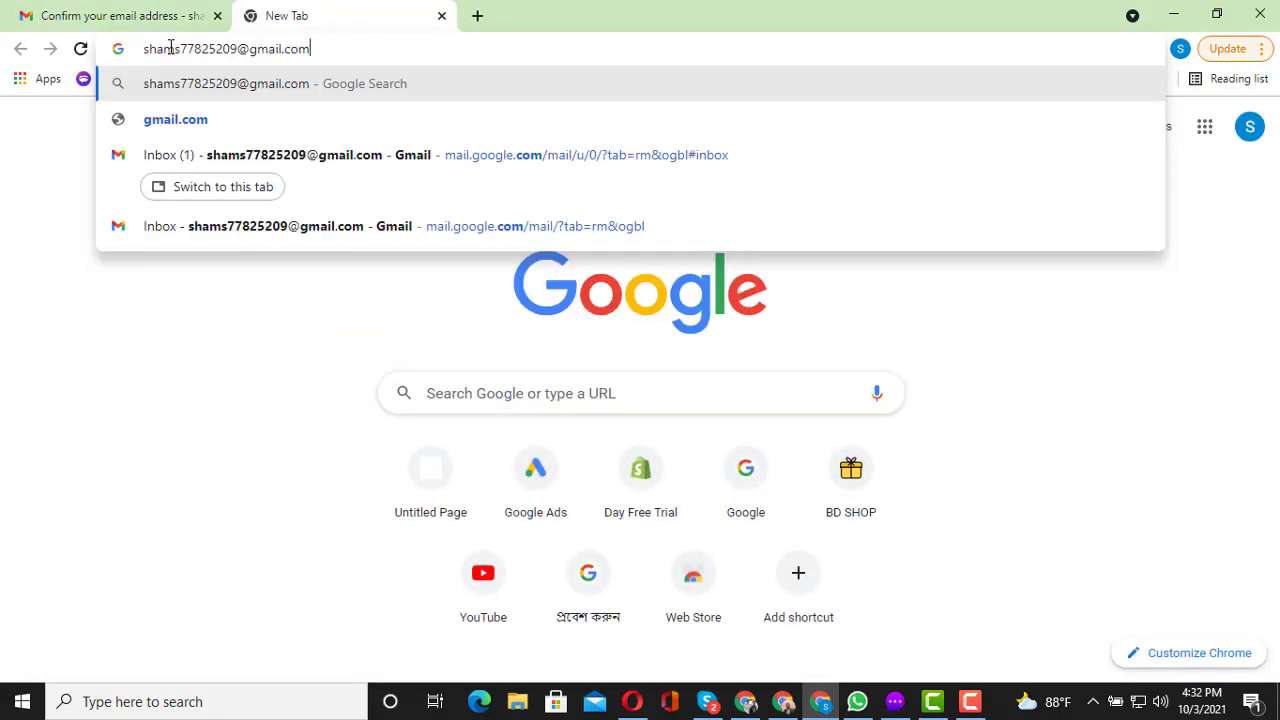
drag(346, 40, 135, 44)
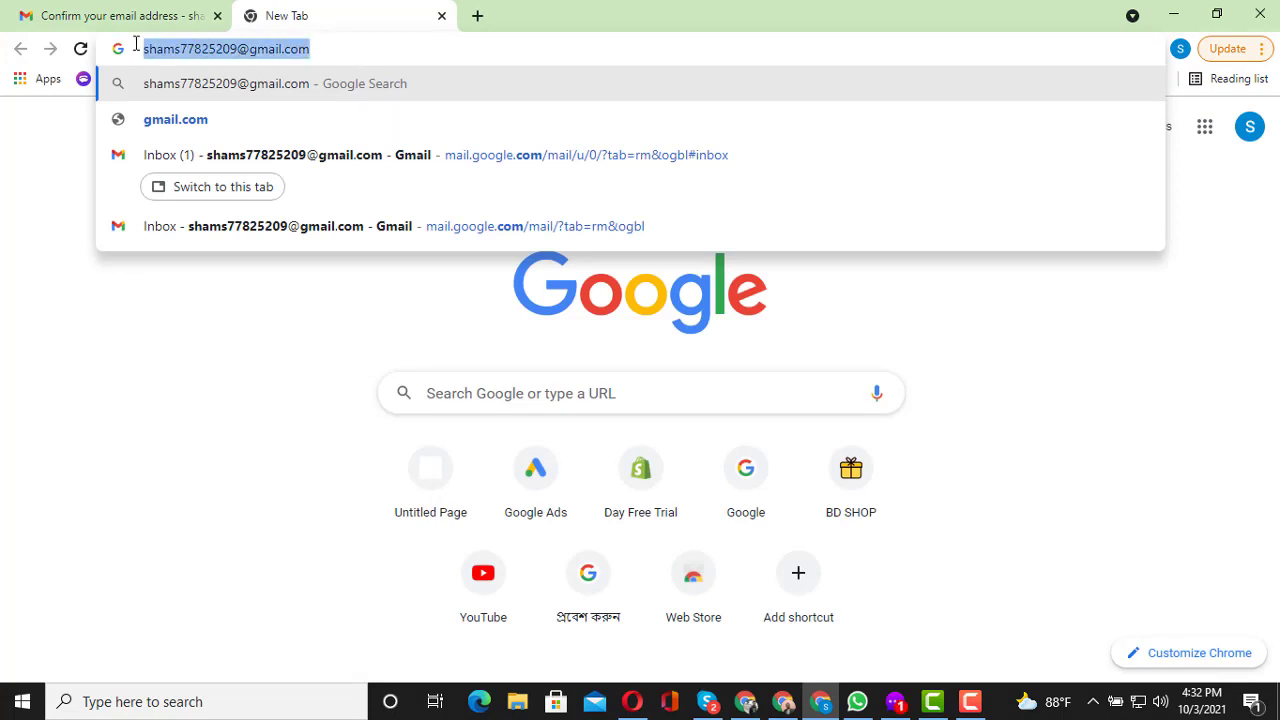
text(shopify)
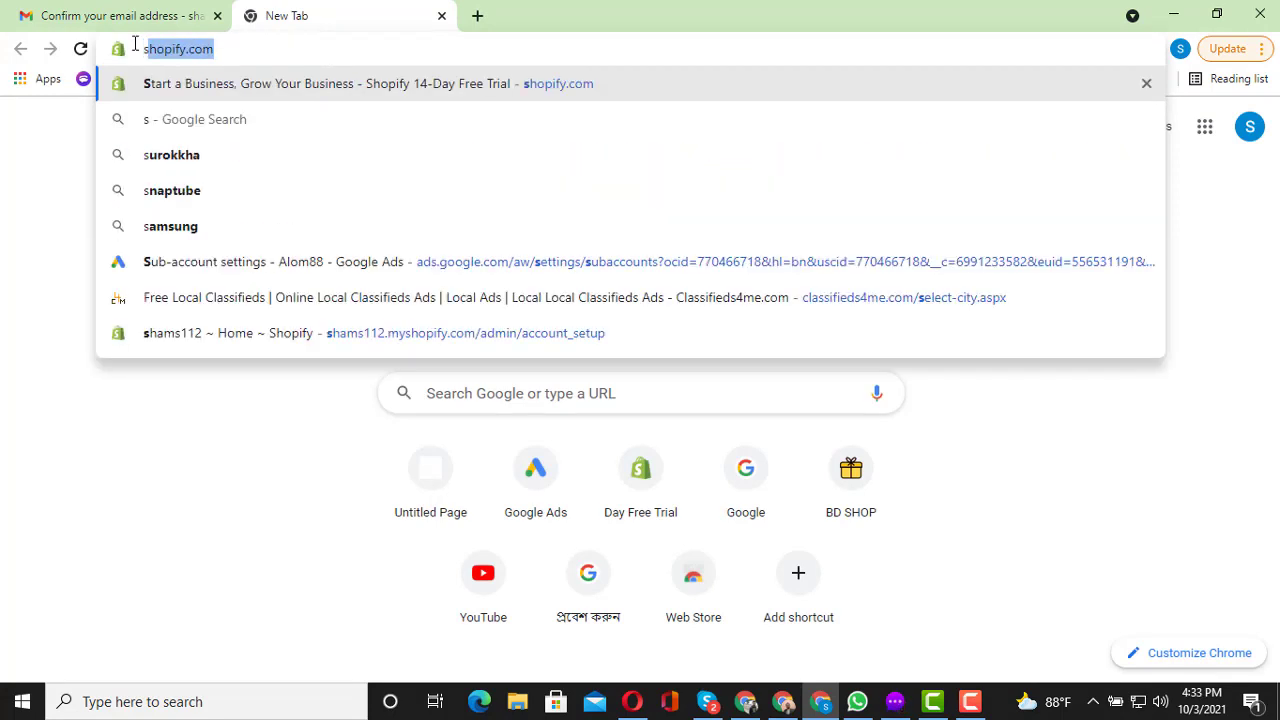
key(Return)
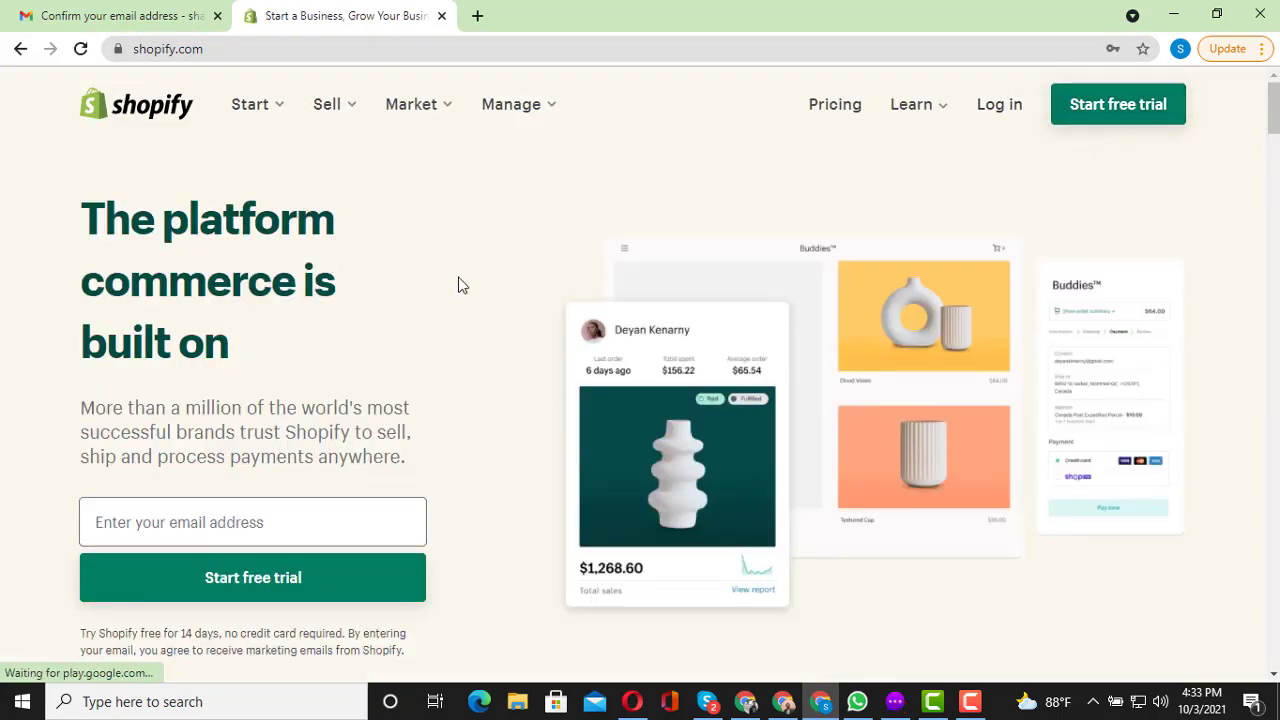
click(1001, 114)
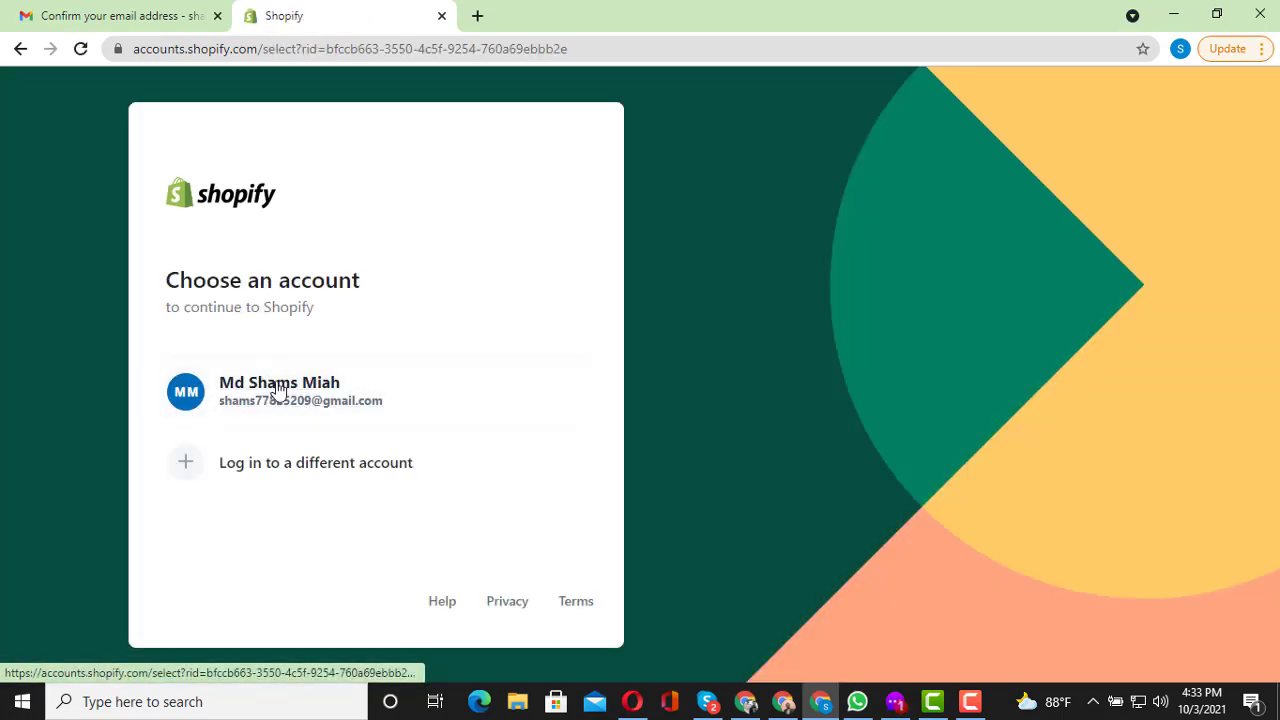
click(336, 389)
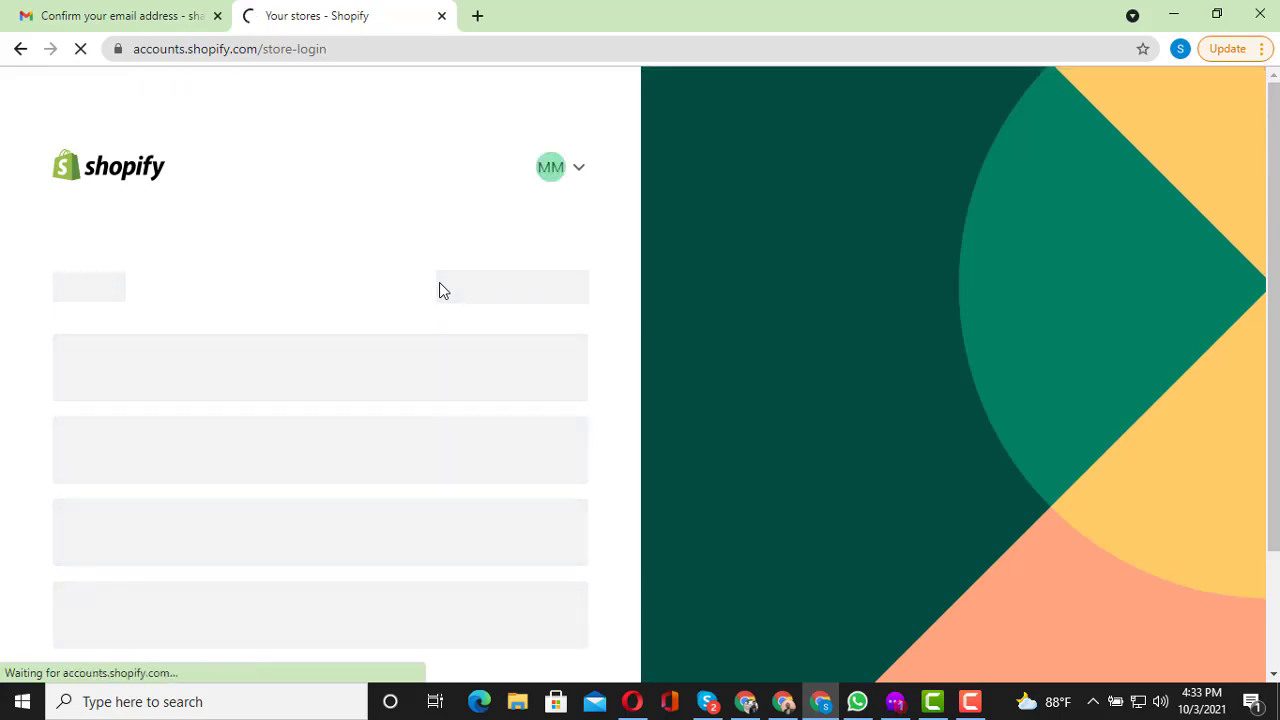
Reload the store admin and look over the getting-started cards on its home page
scroll(329, 251, down, 2)
scroll(329, 262, up, 1)
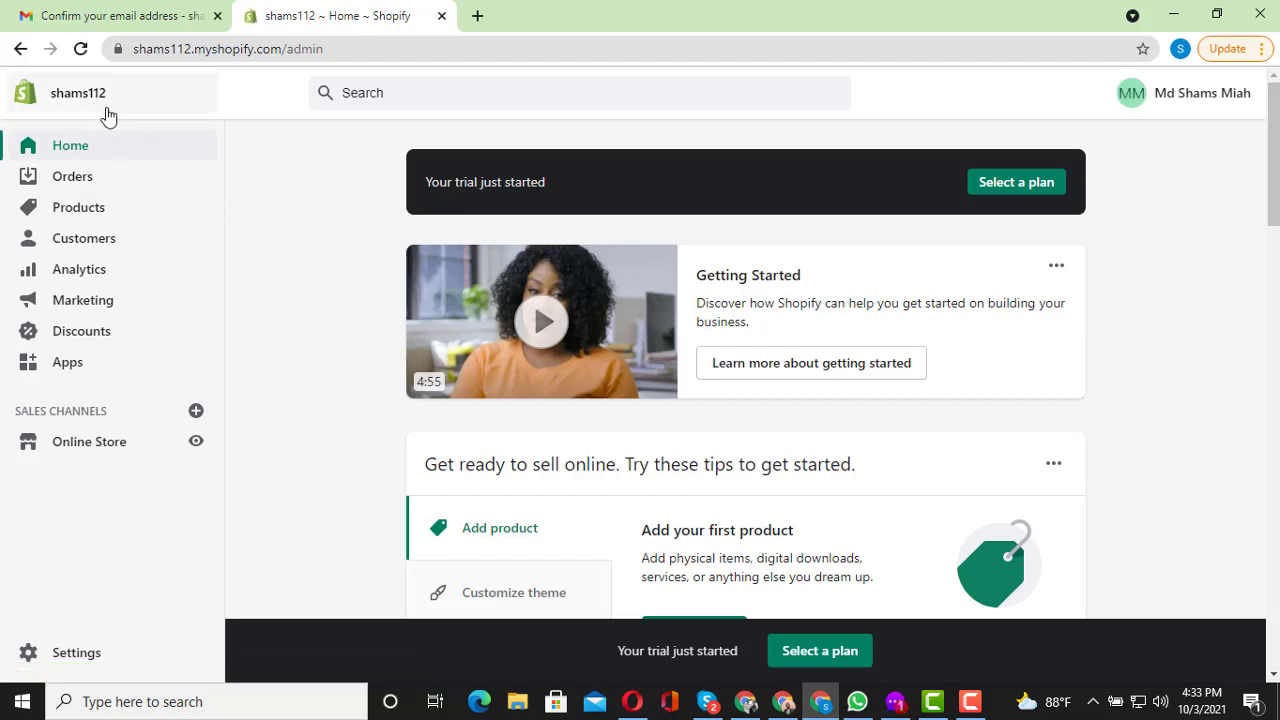
click(82, 49)
scroll(551, 409, down, 4)
scroll(588, 386, up, 3)
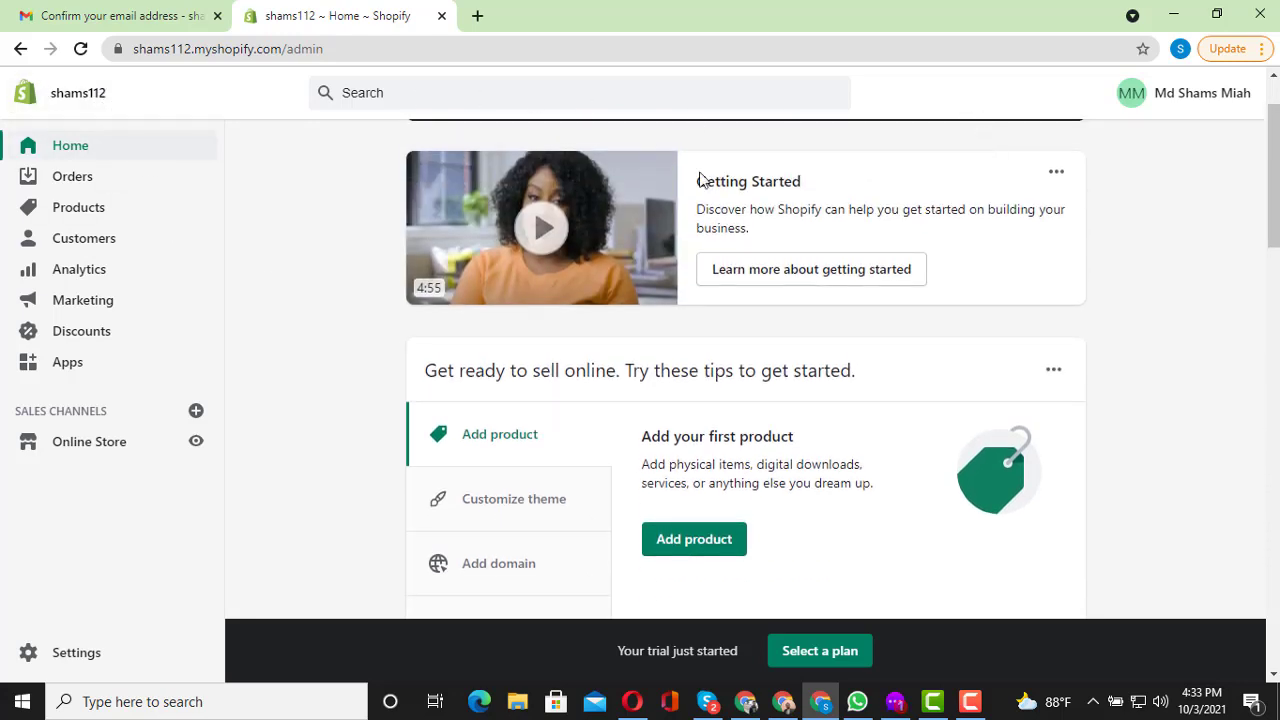
scroll(660, 295, up, 1)
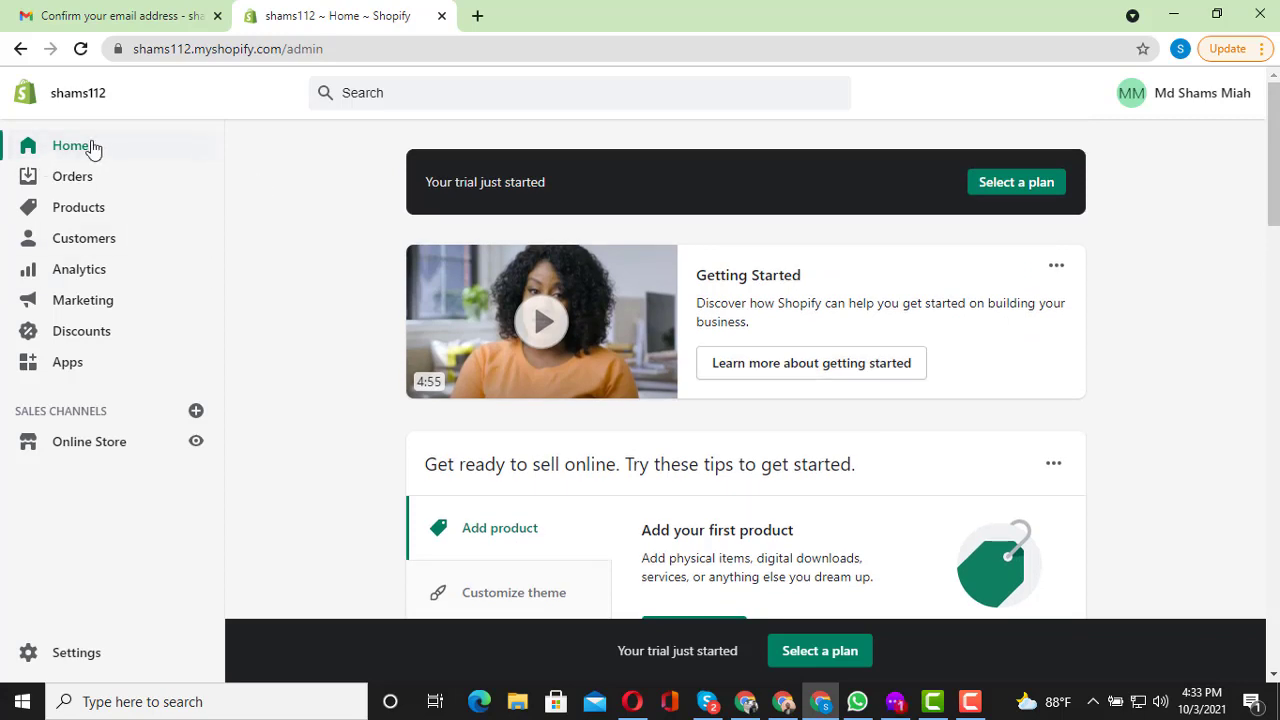
Examine the store's Orders, Products and Customers pages and the Analytics overview dashboard
click(84, 184)
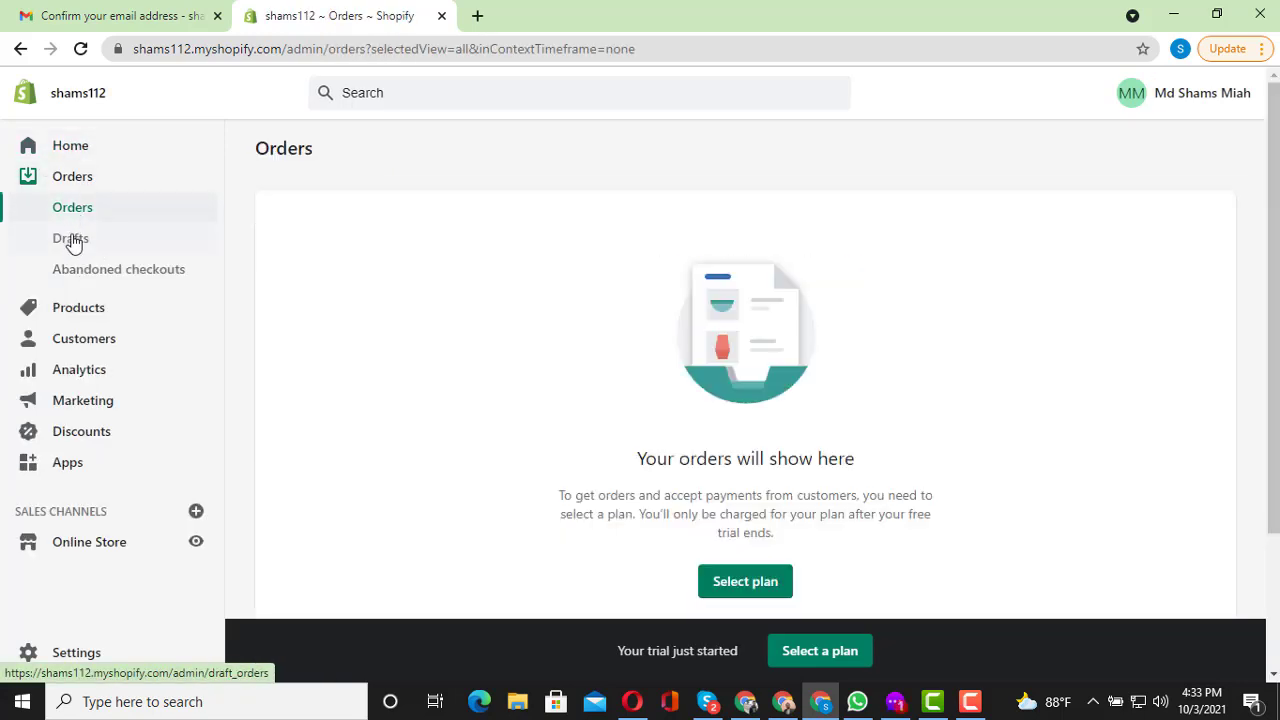
click(82, 311)
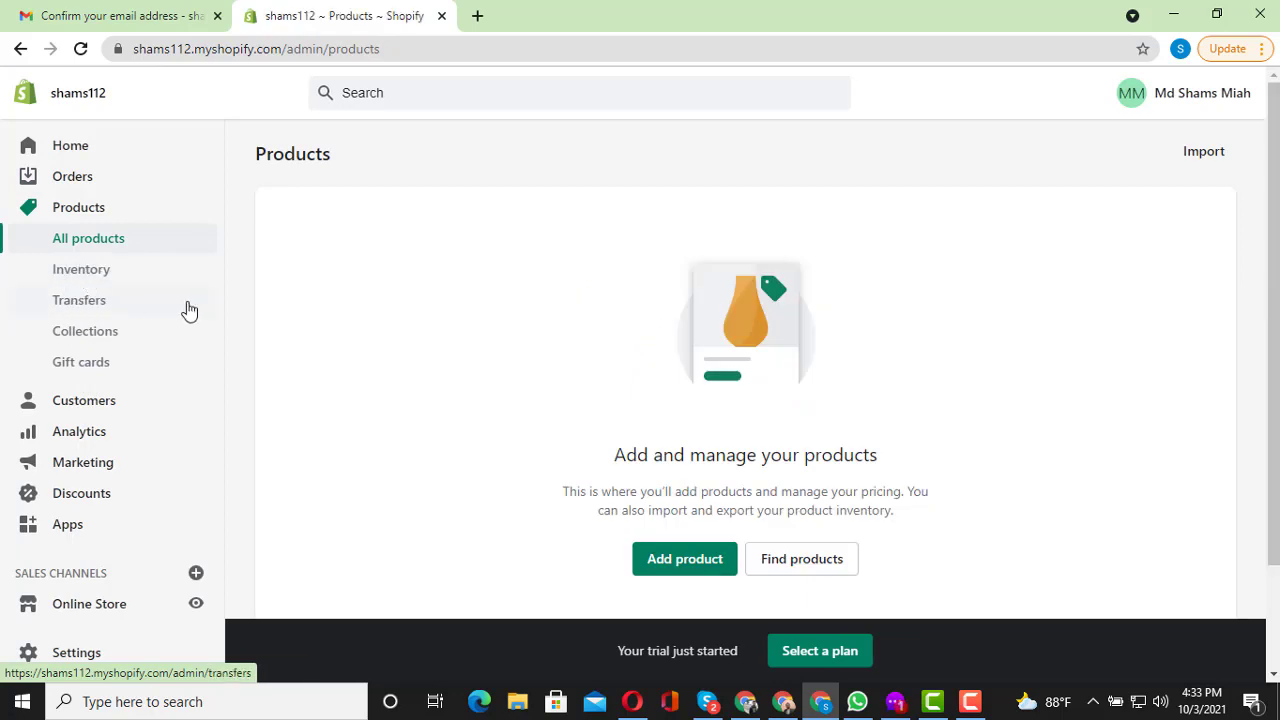
click(92, 408)
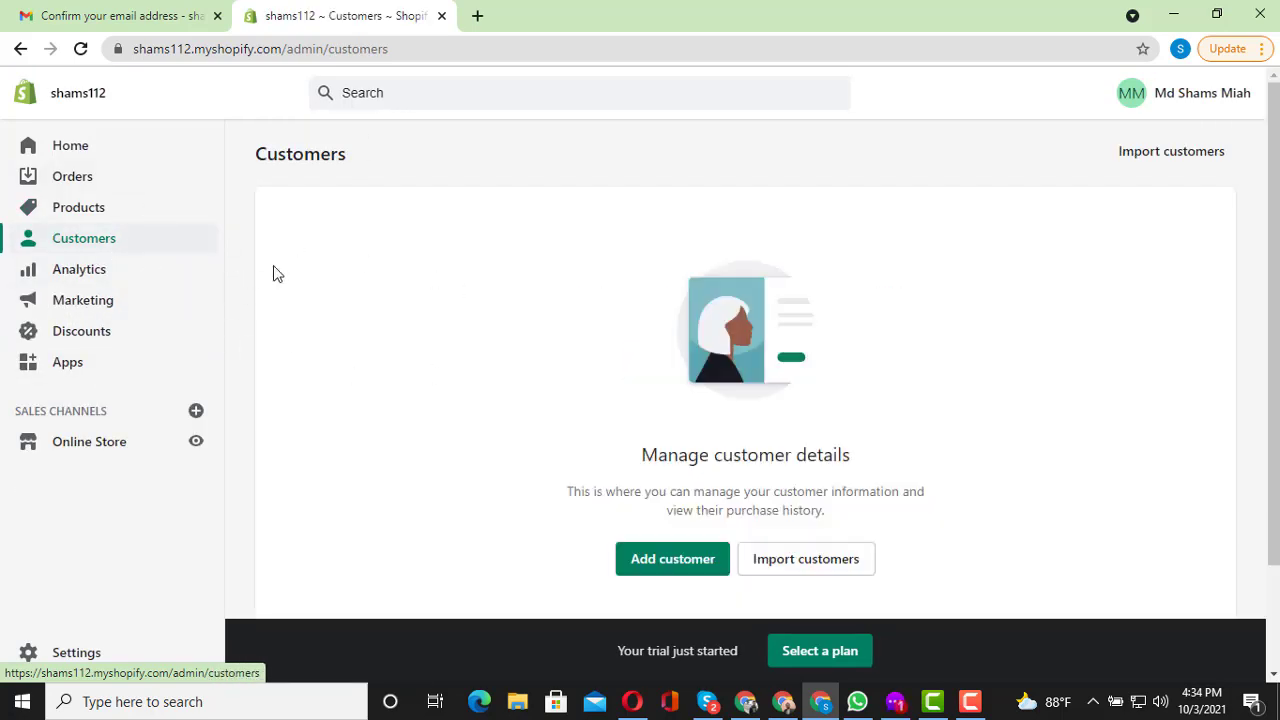
click(80, 285)
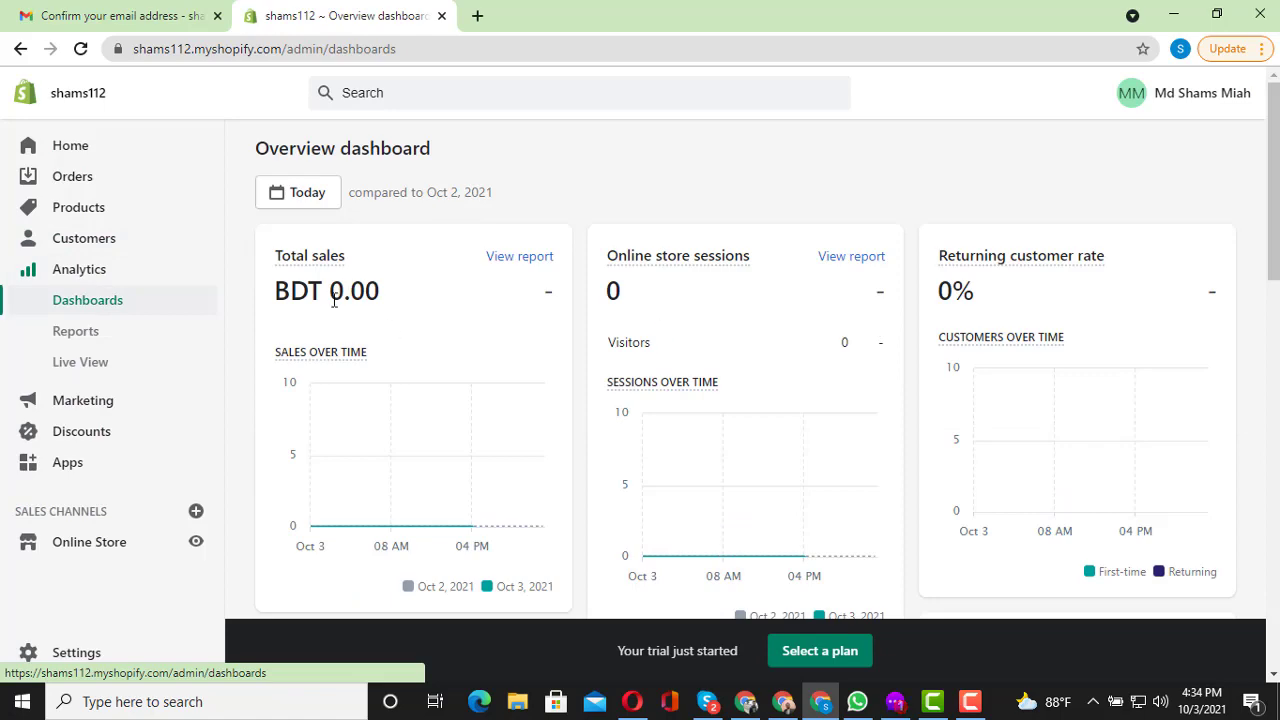
scroll(529, 371, down, 8)
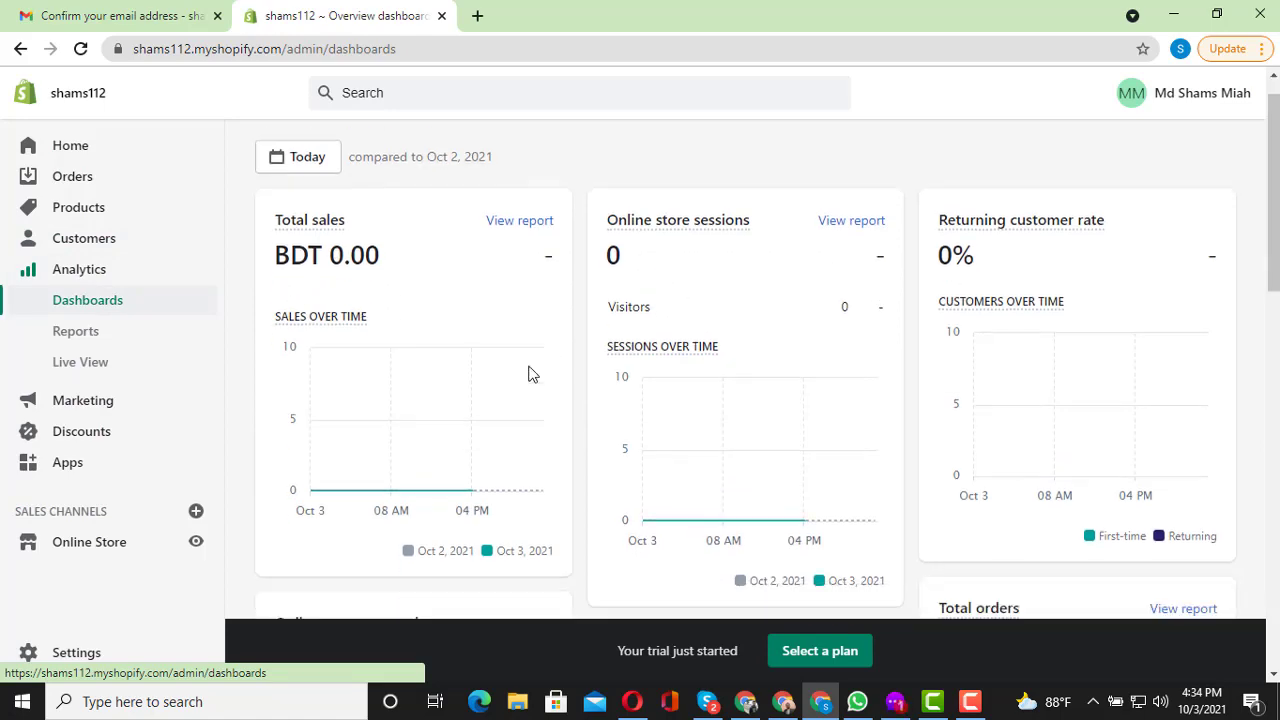
Examine the rest of the Analytics dashboard, the report categories on the Reports page, and the Live View
scroll(540, 404, down, 3)
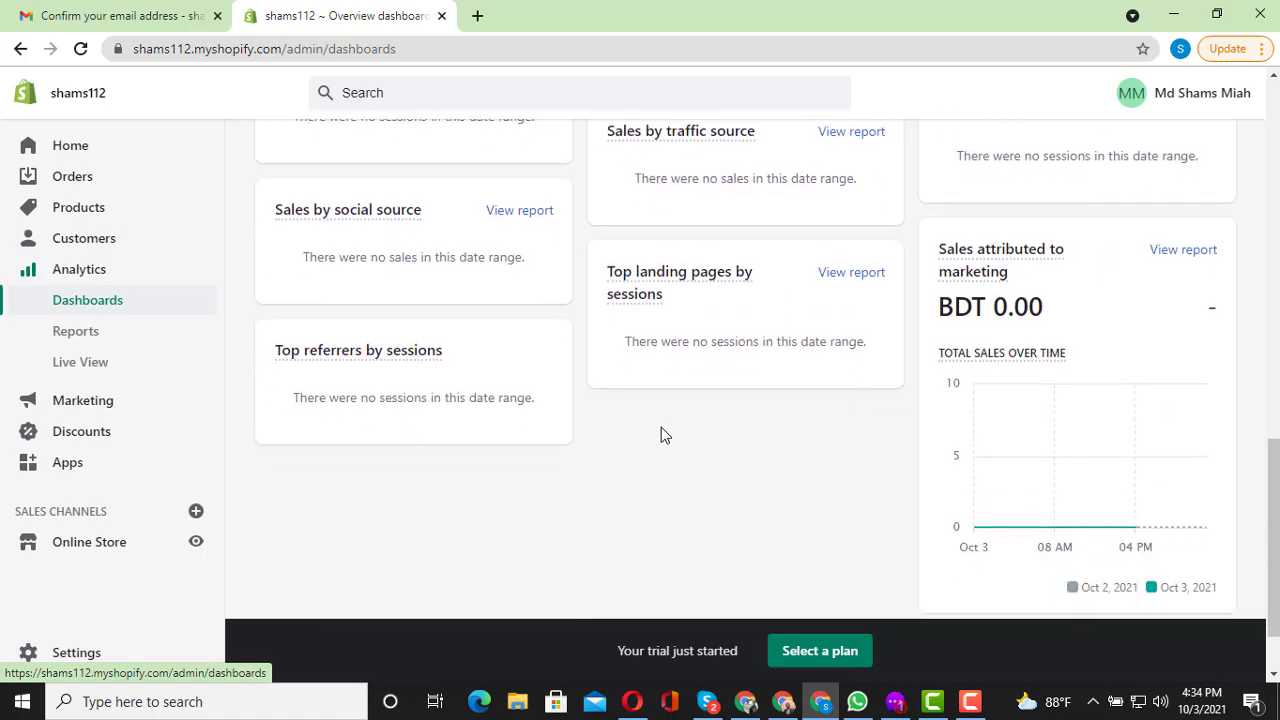
scroll(384, 421, up, 8)
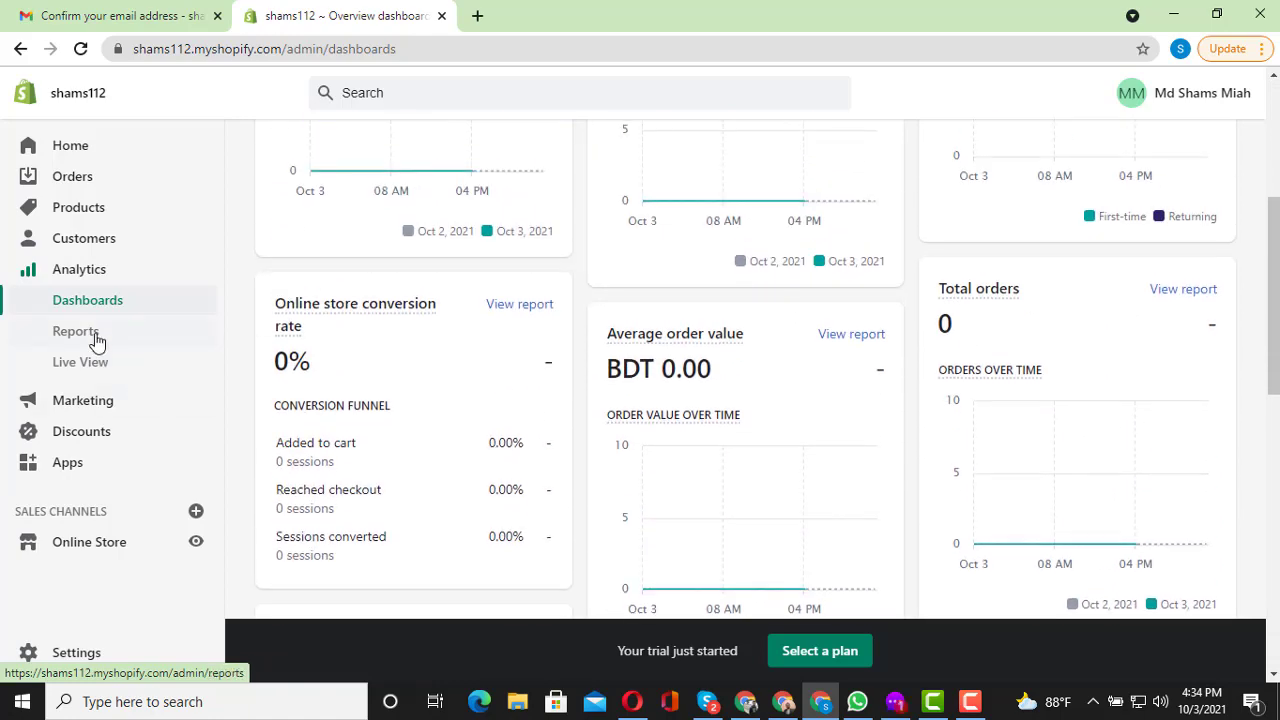
click(93, 337)
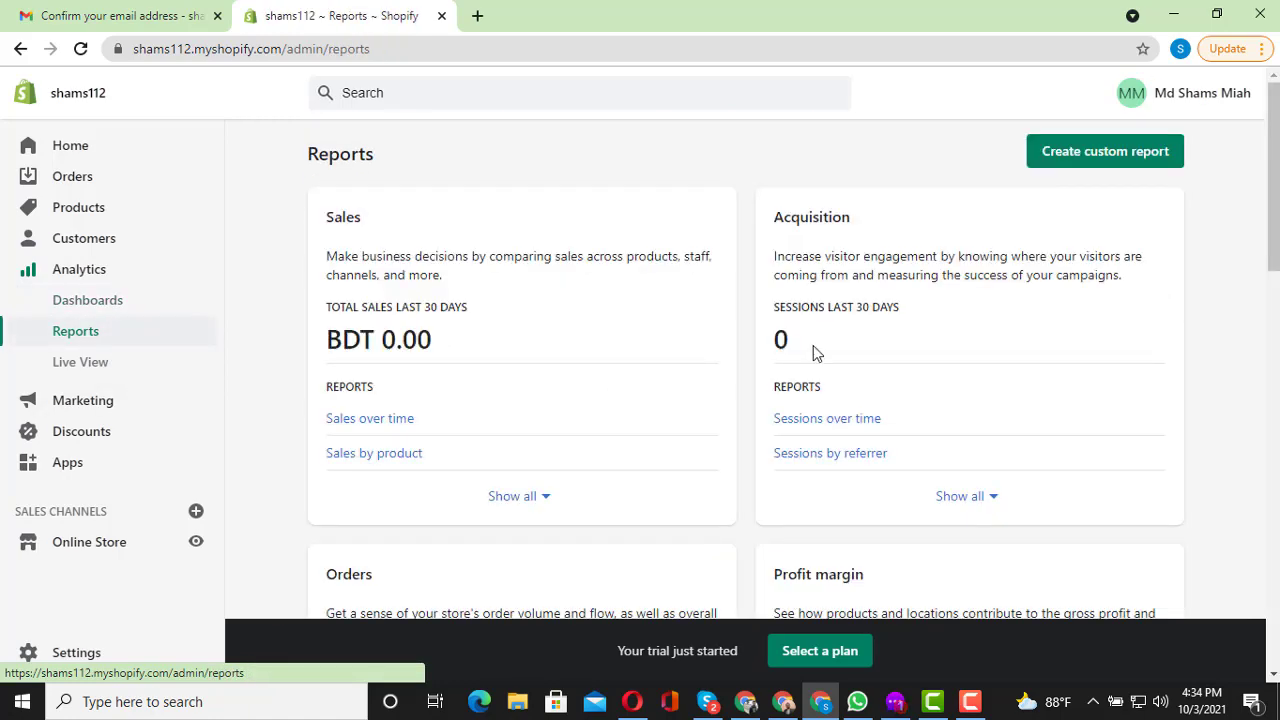
scroll(511, 366, down, 3)
scroll(561, 356, up, 2)
scroll(561, 356, up, 1)
scroll(500, 352, down, 3)
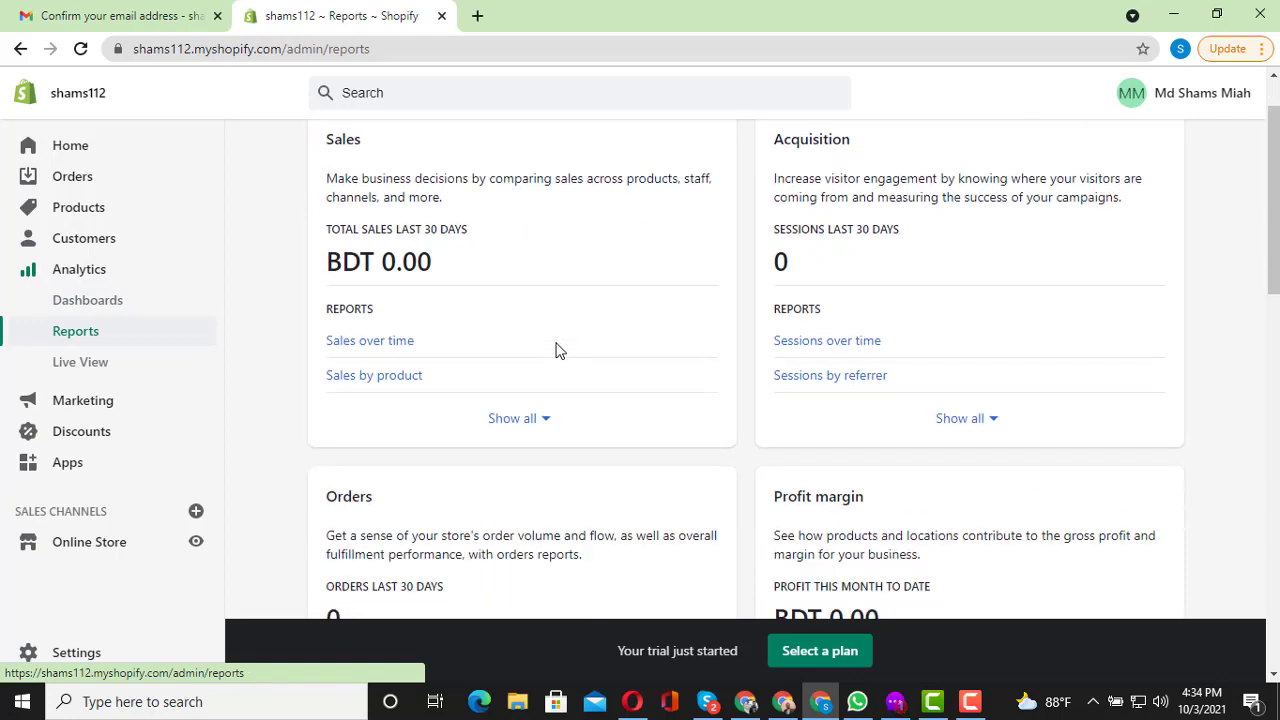
scroll(486, 380, up, 3)
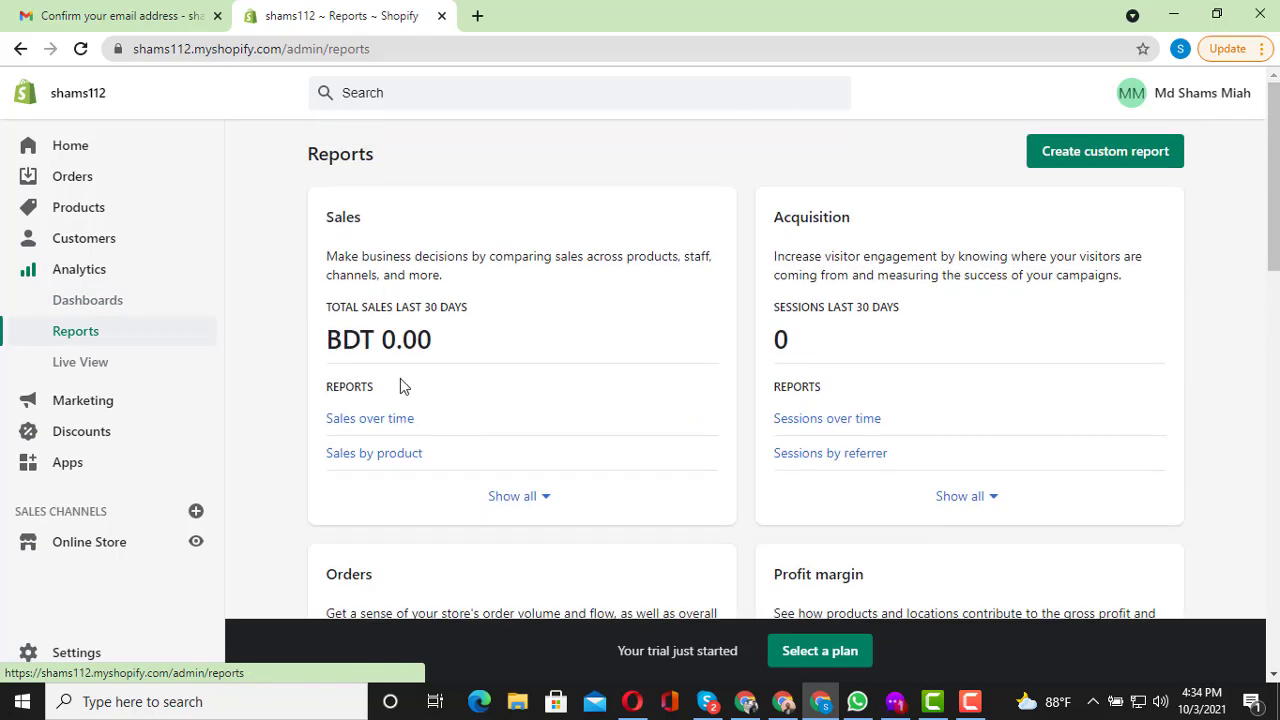
click(72, 372)
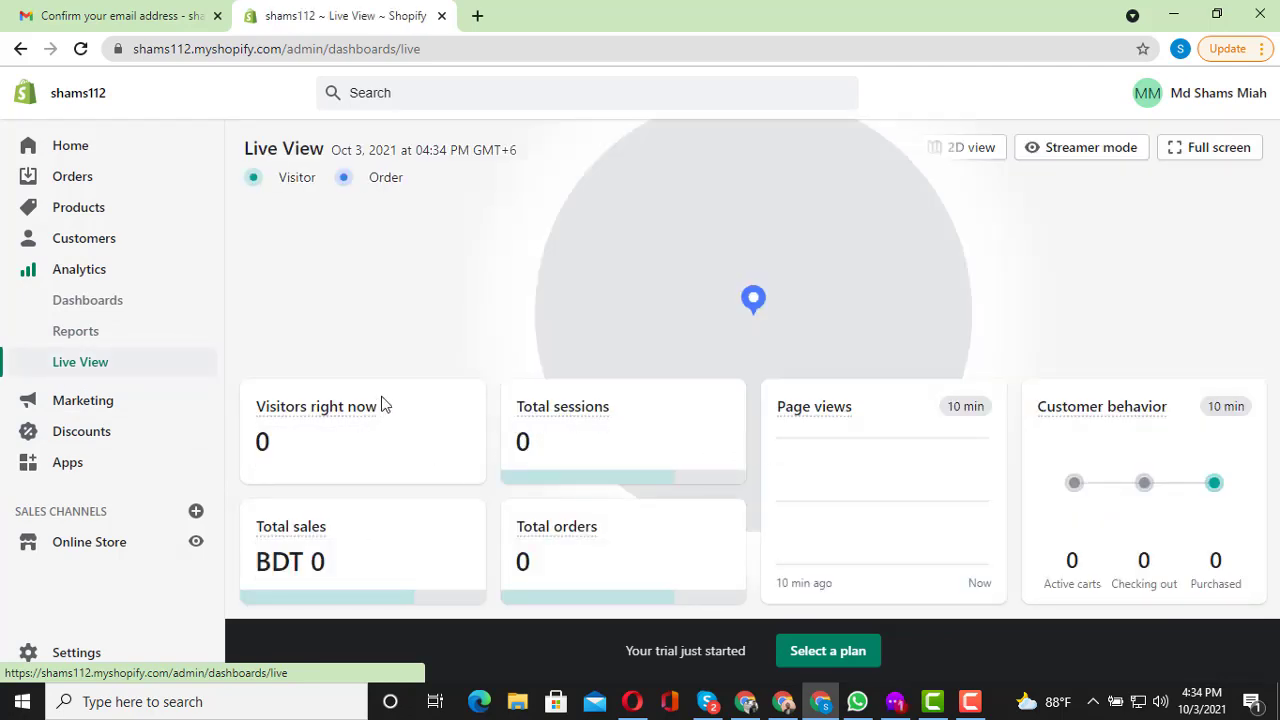
Look over the store's Marketing overview, the Discounts page and the recommended apps on the Apps page
click(84, 404)
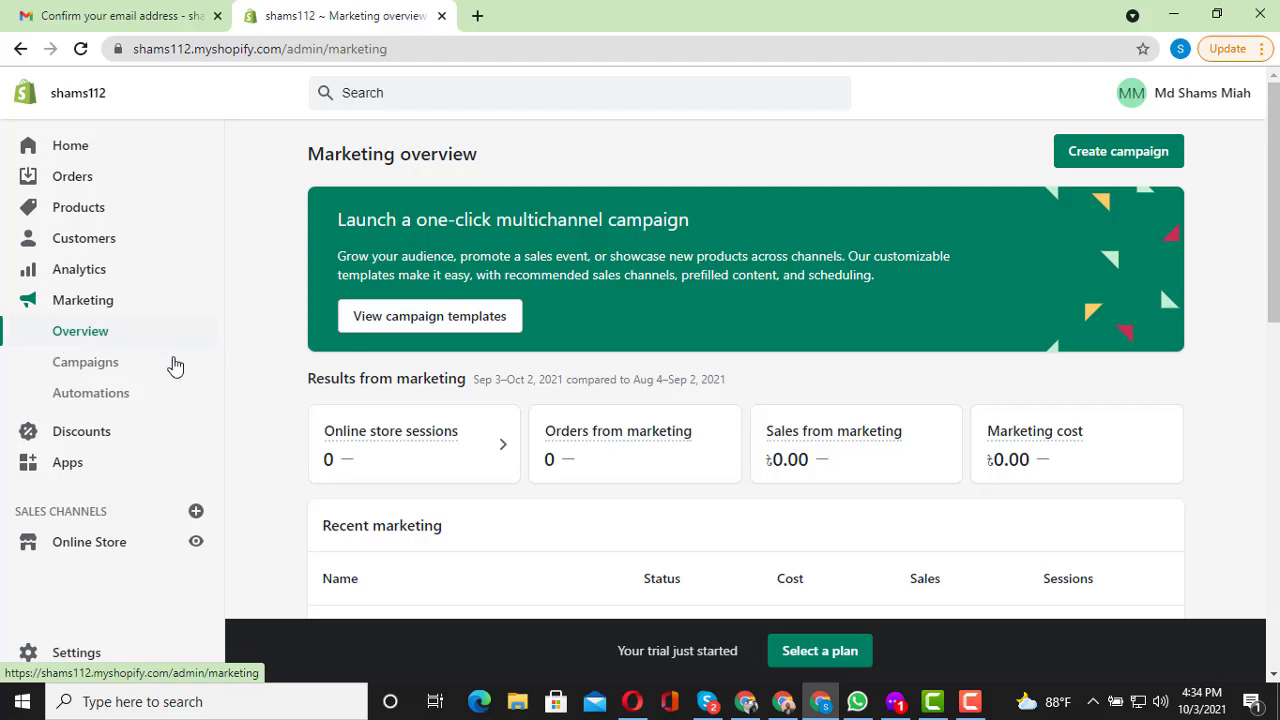
click(85, 443)
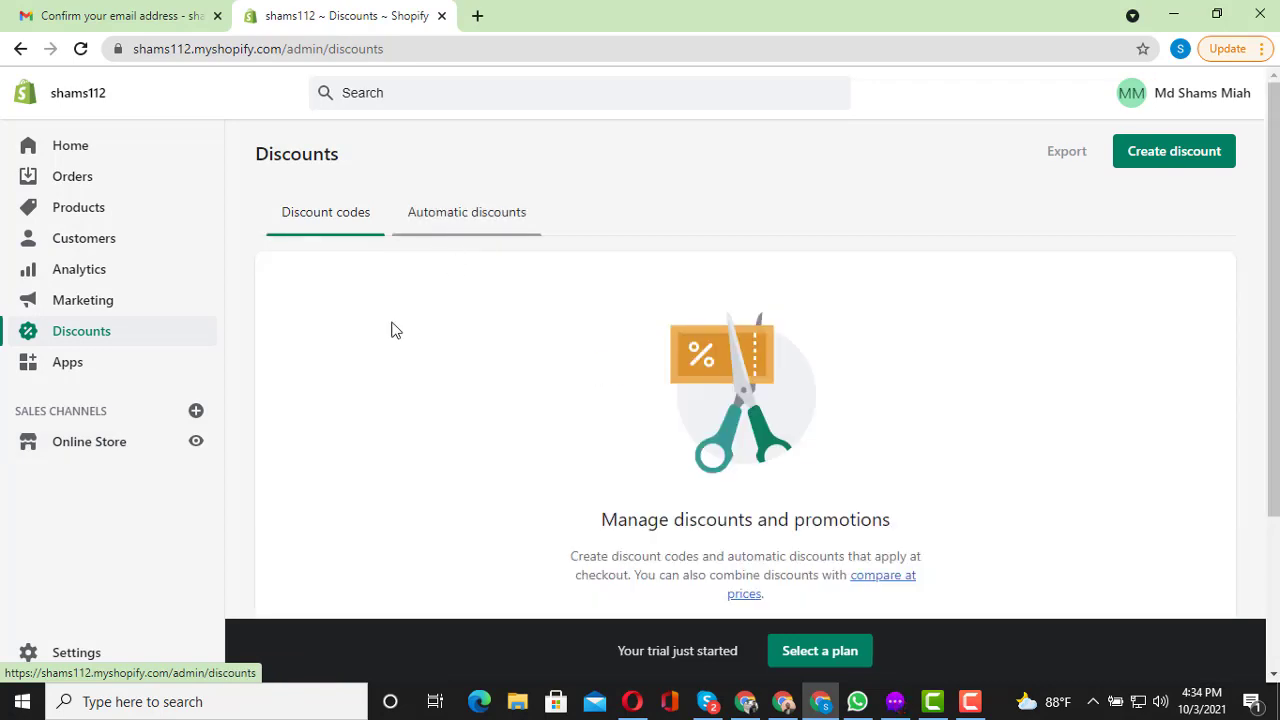
click(78, 381)
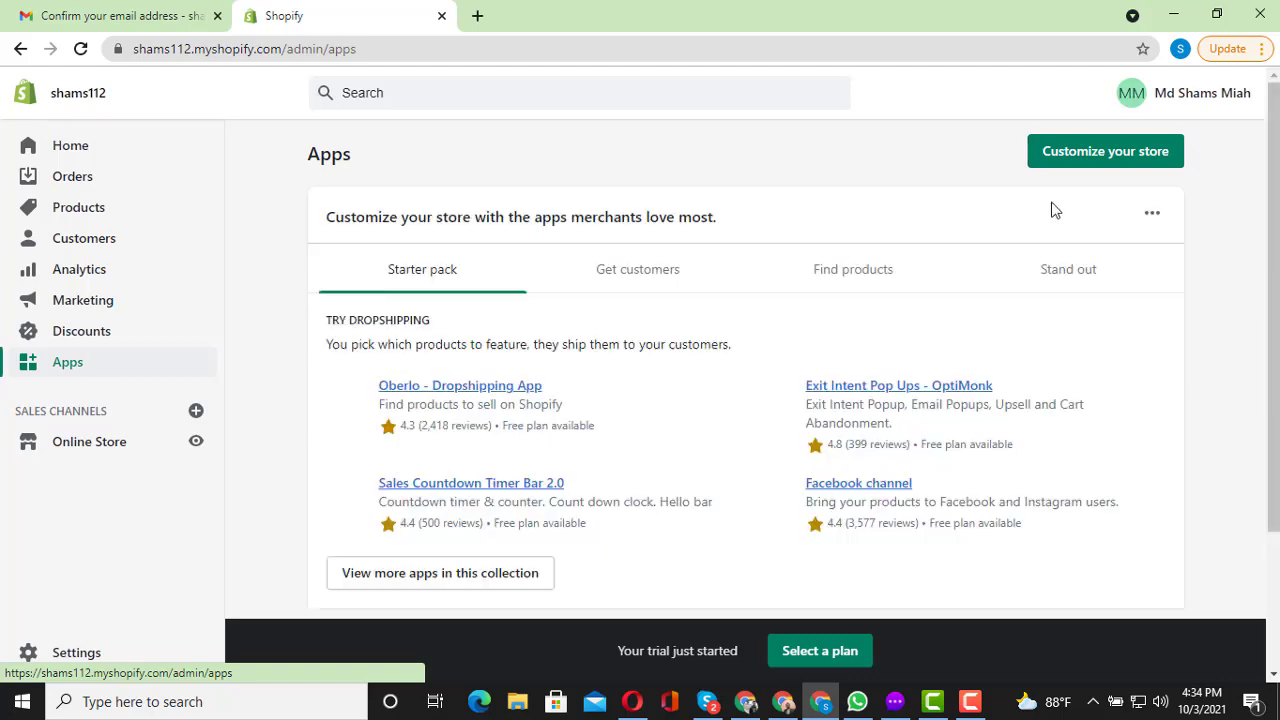
scroll(669, 429, down, 2)
scroll(669, 429, up, 2)
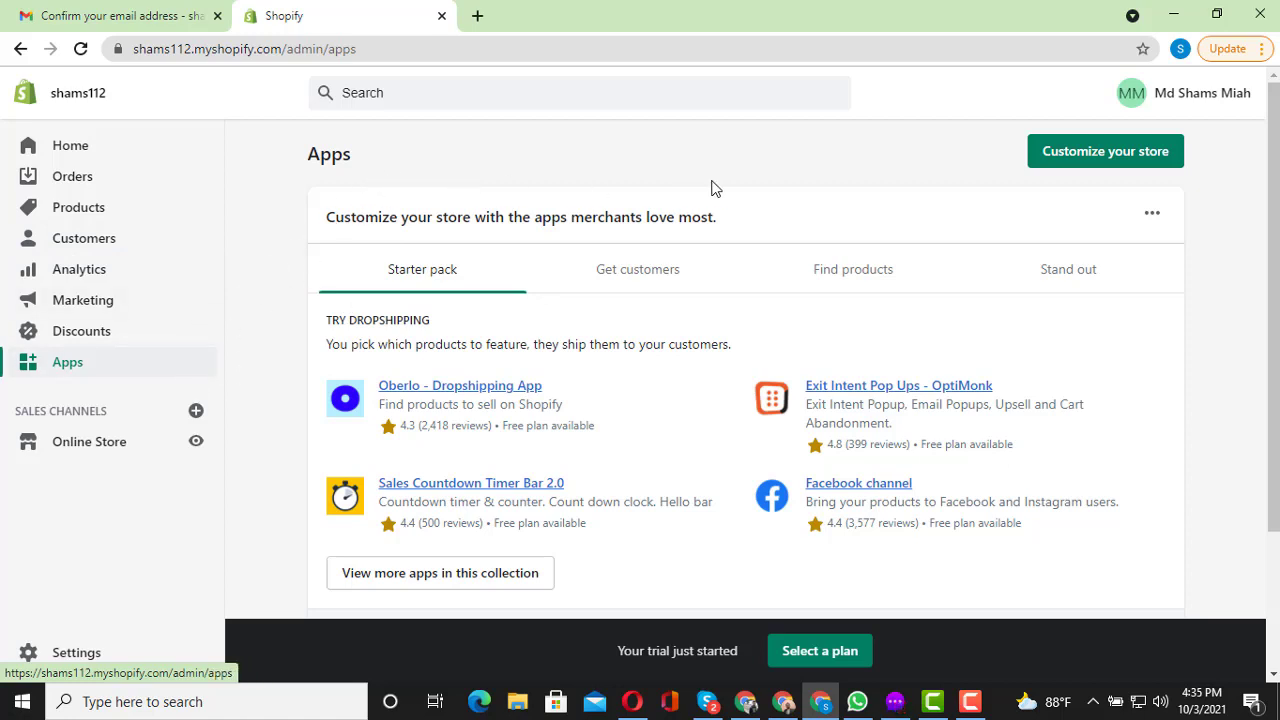
scroll(244, 343, down, 1)
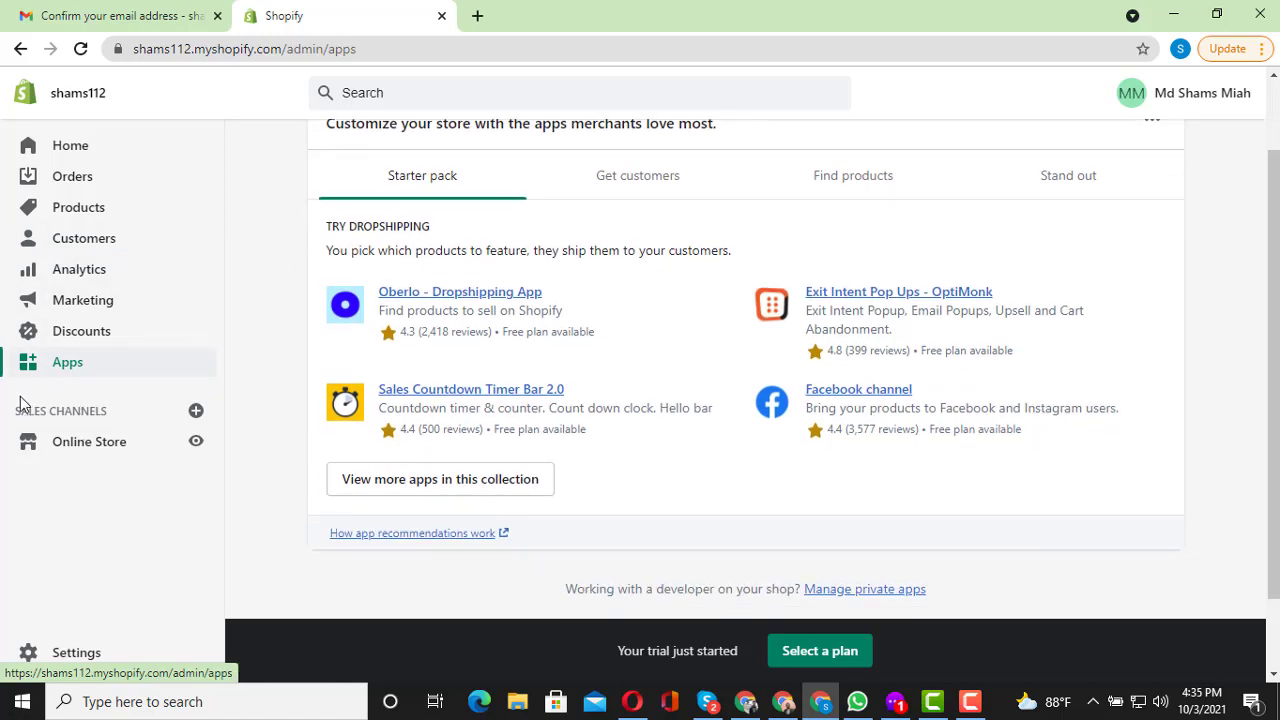
Open the Online Store's Themes page, view the live storefront's home page down to its footer, and return to the admin
click(104, 450)
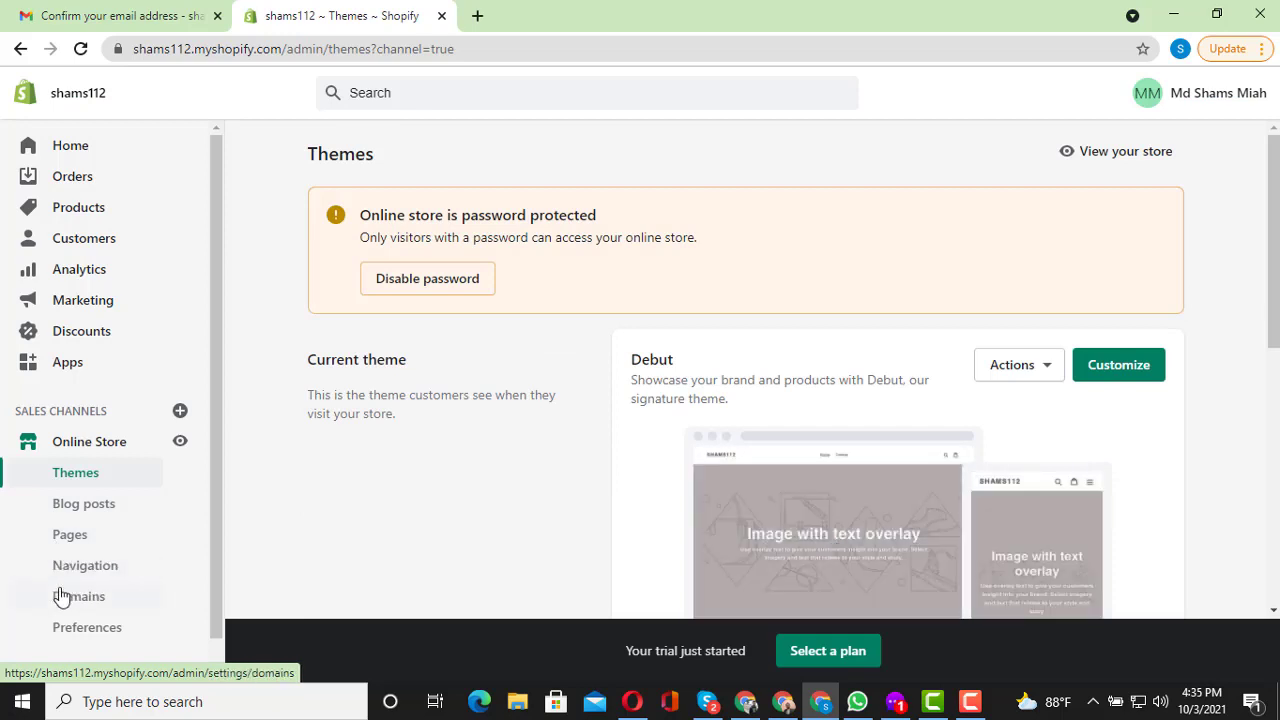
scroll(92, 632, down, 1)
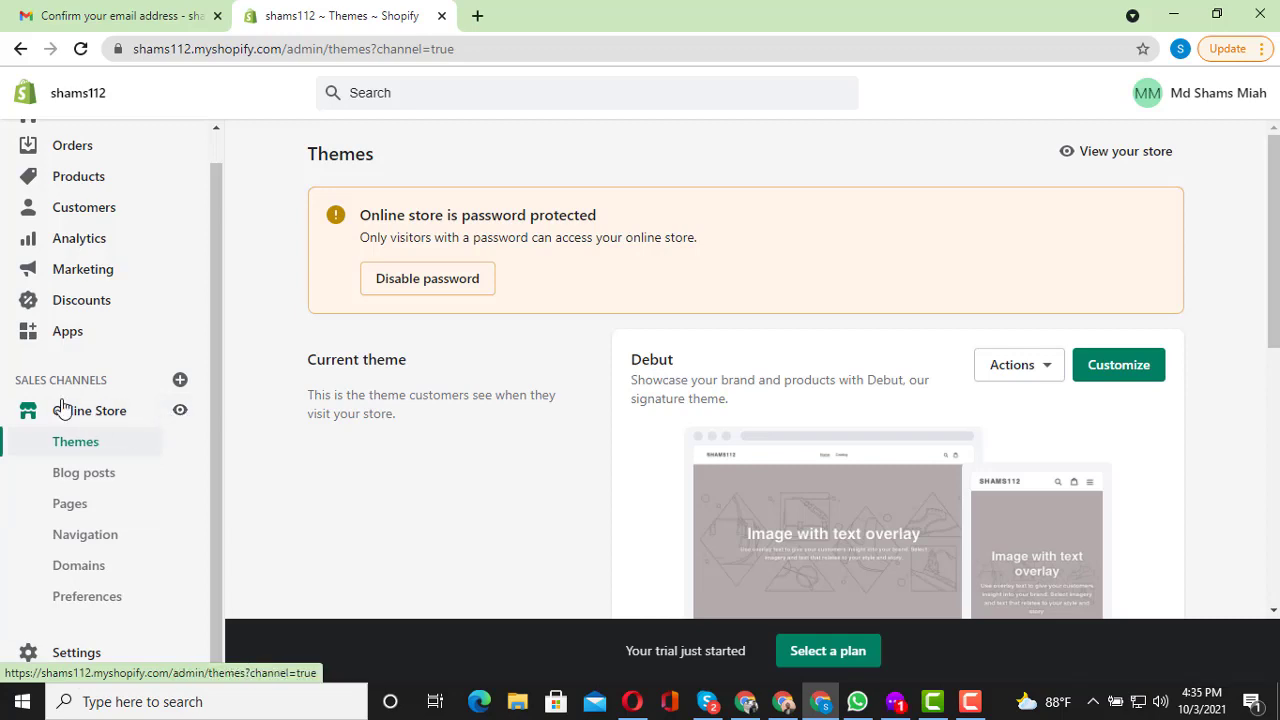
click(180, 412)
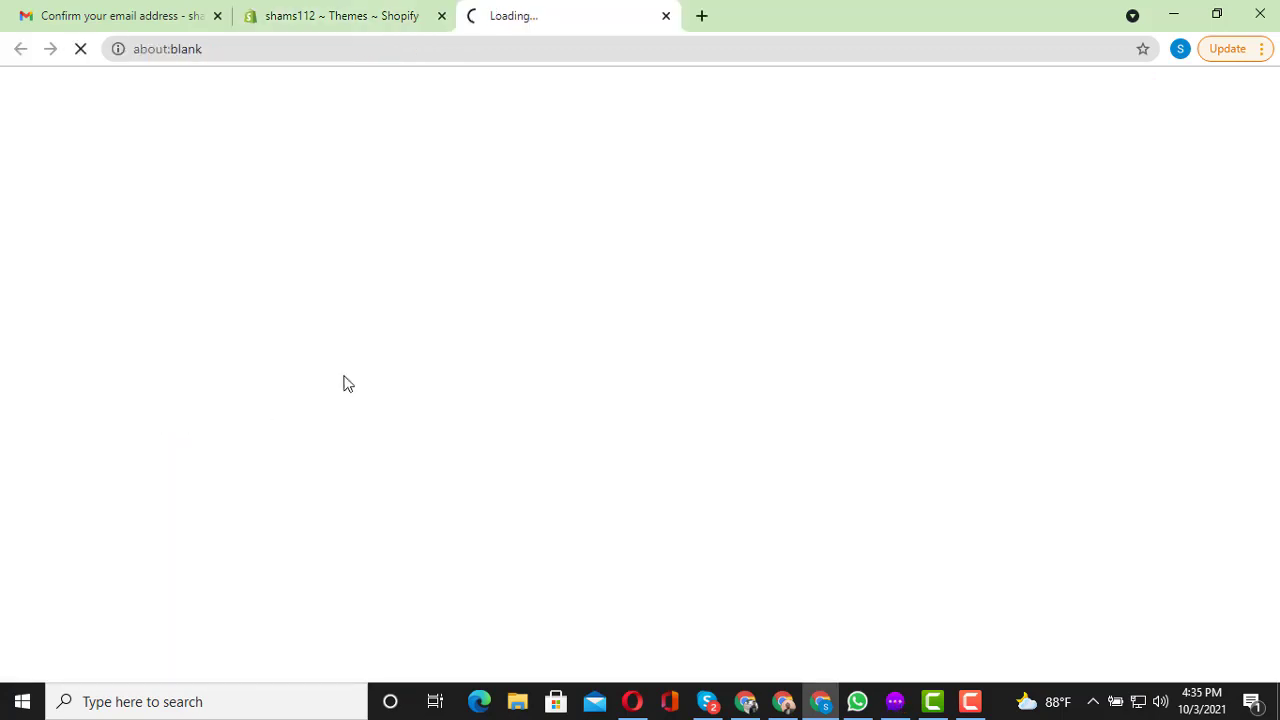
scroll(588, 364, down, 5)
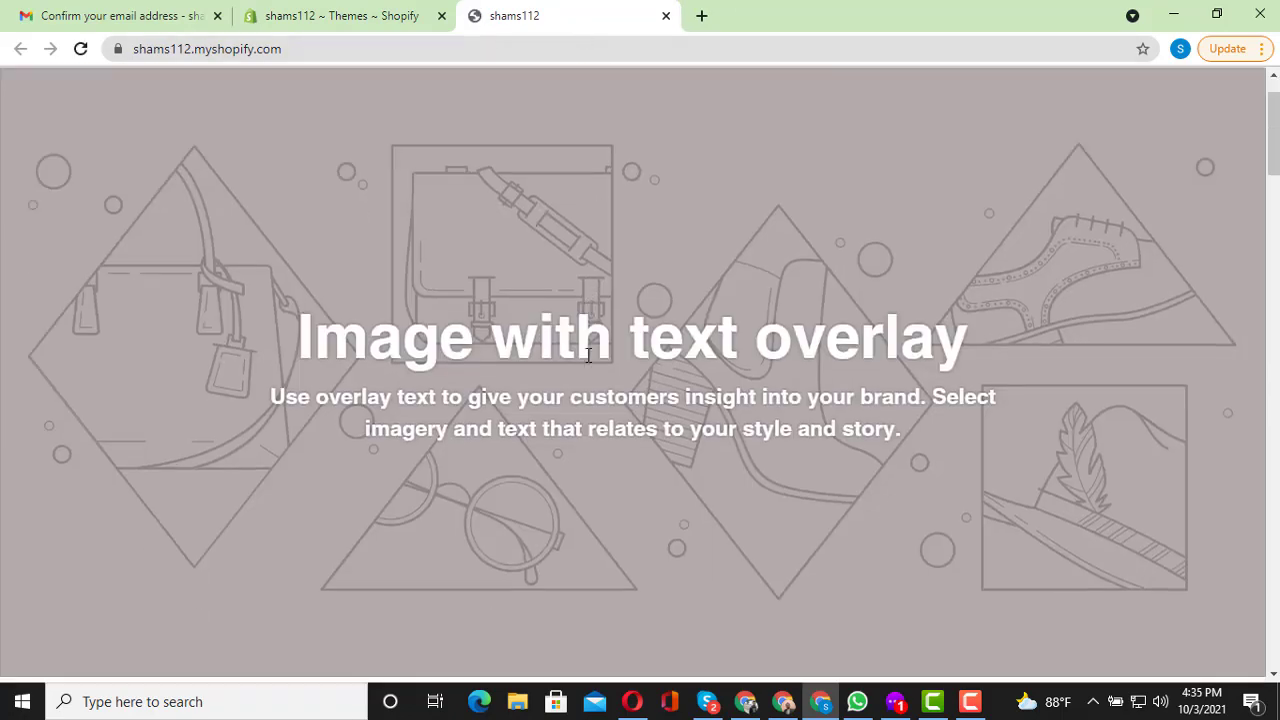
scroll(588, 364, down, 10)
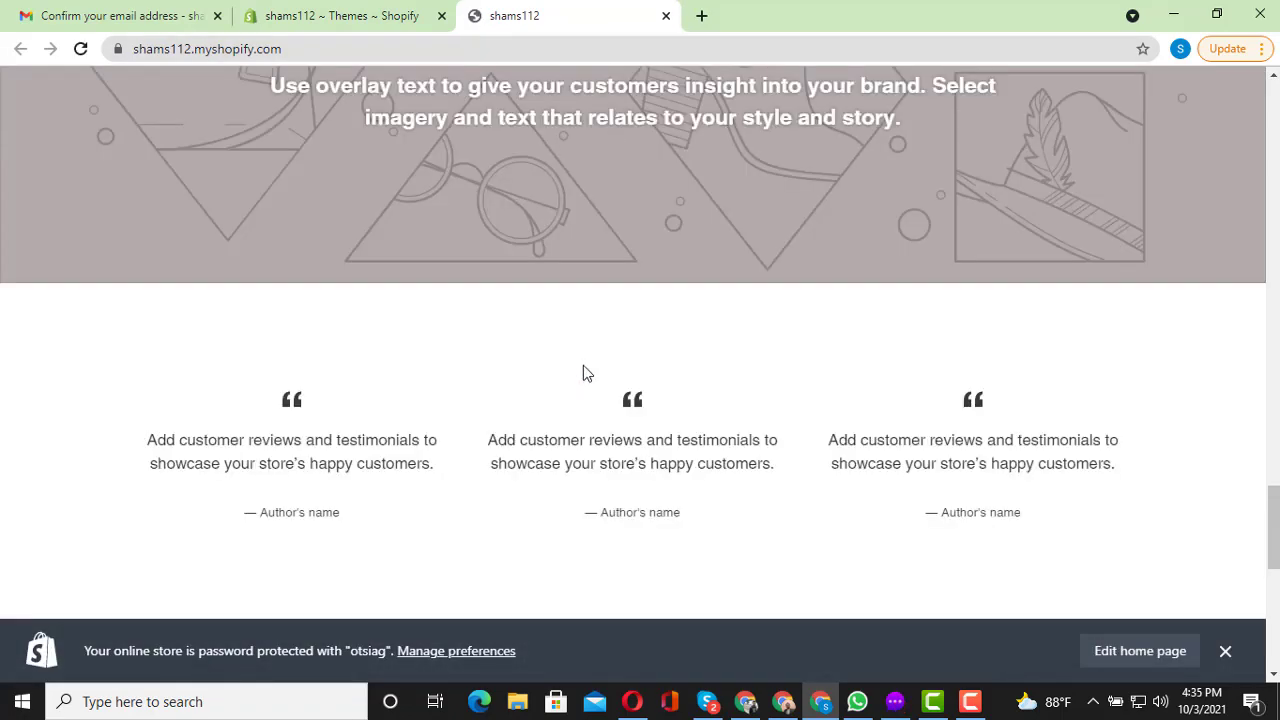
scroll(585, 373, up, 4)
scroll(583, 365, down, 8)
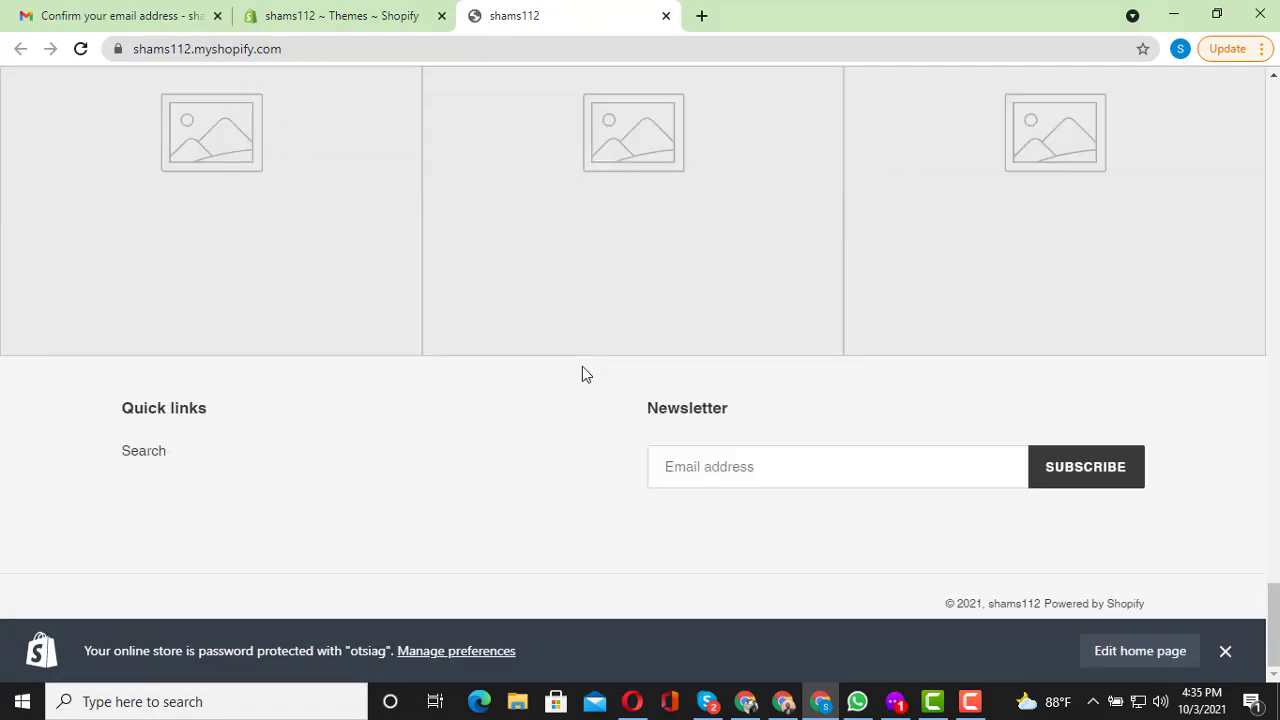
scroll(582, 366, up, 8)
scroll(582, 366, up, 10)
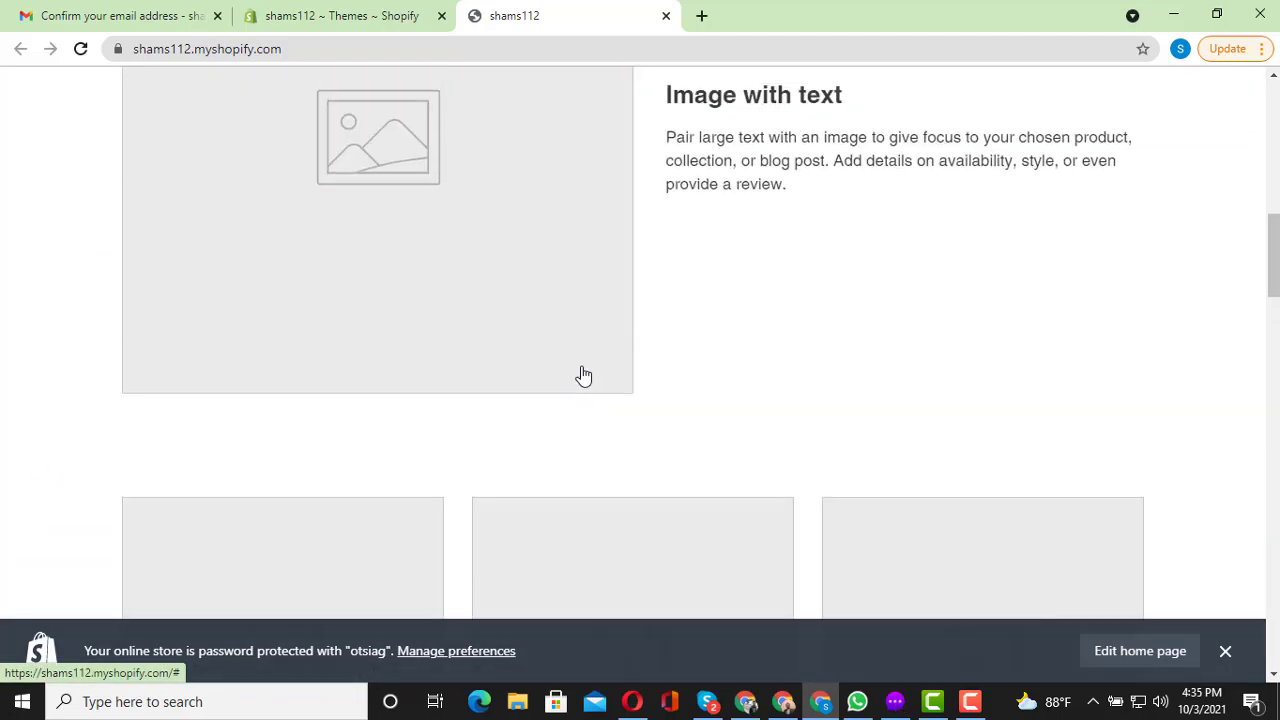
scroll(583, 376, up, 5)
click(400, 16)
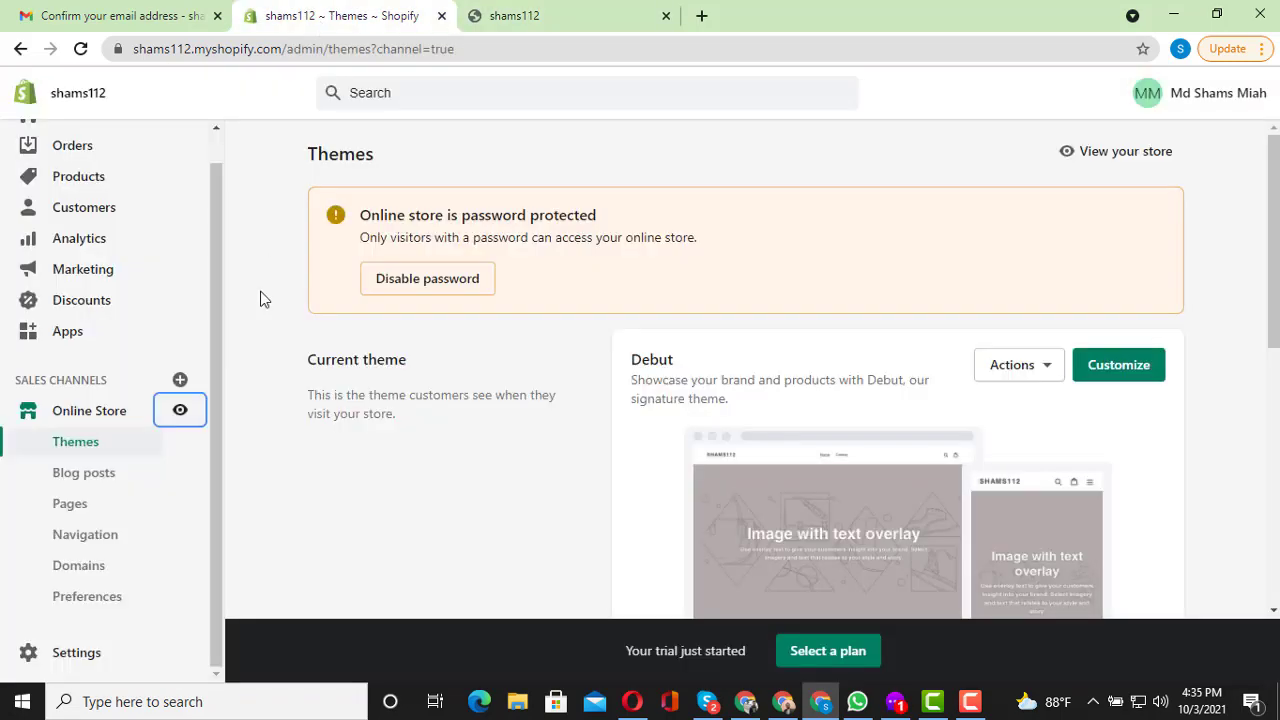
Review the storefront's banner and image sections once more and go back to the Themes page
click(540, 15)
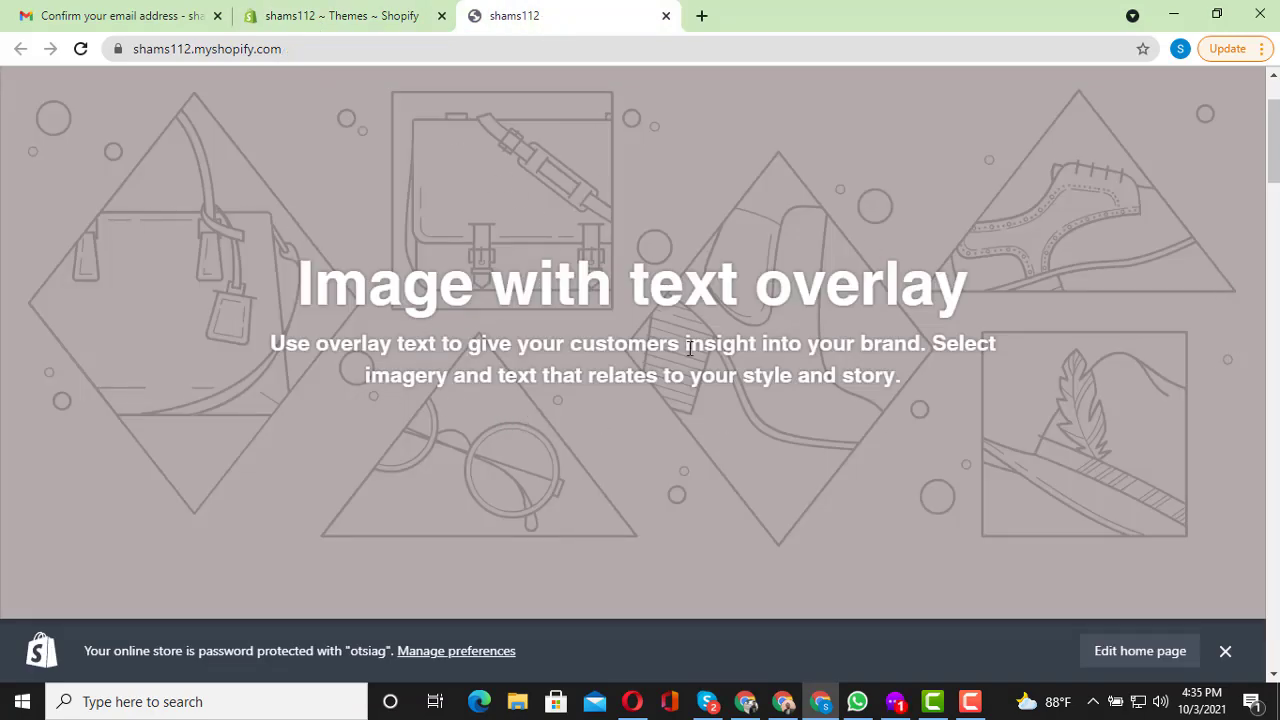
scroll(689, 347, down, 15)
scroll(566, 387, up, 4)
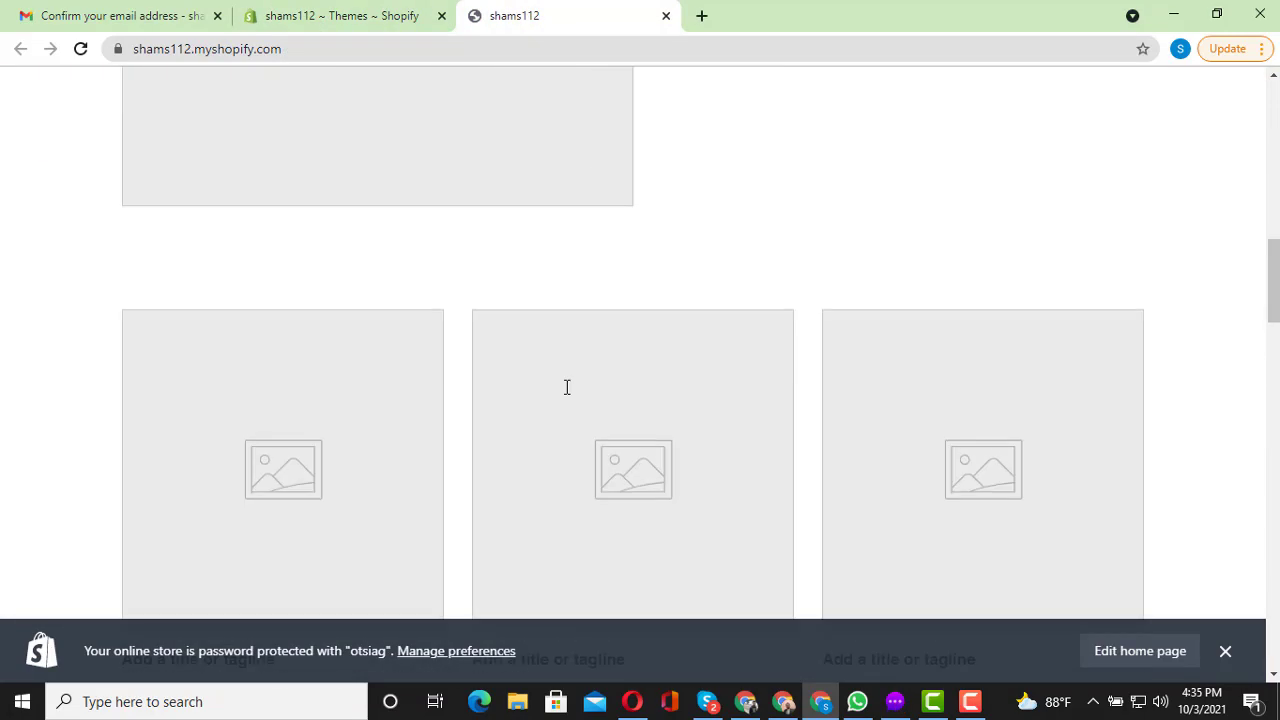
scroll(566, 387, up, 5)
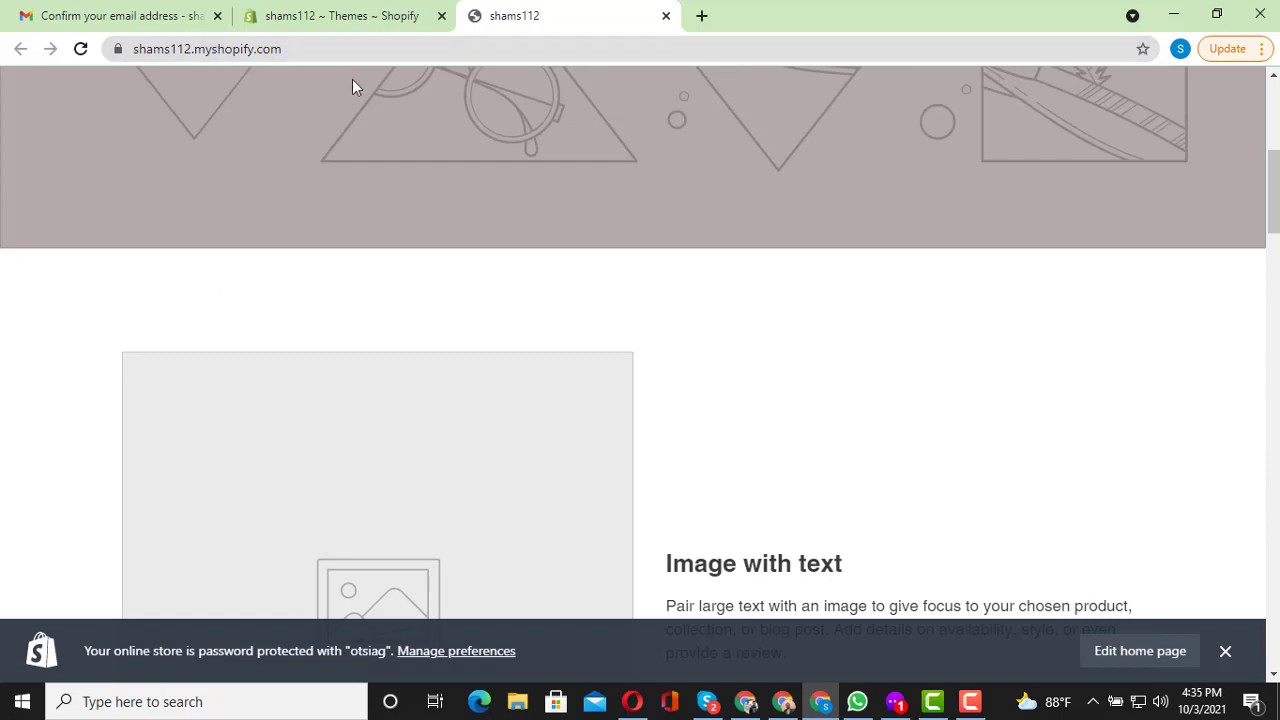
click(330, 15)
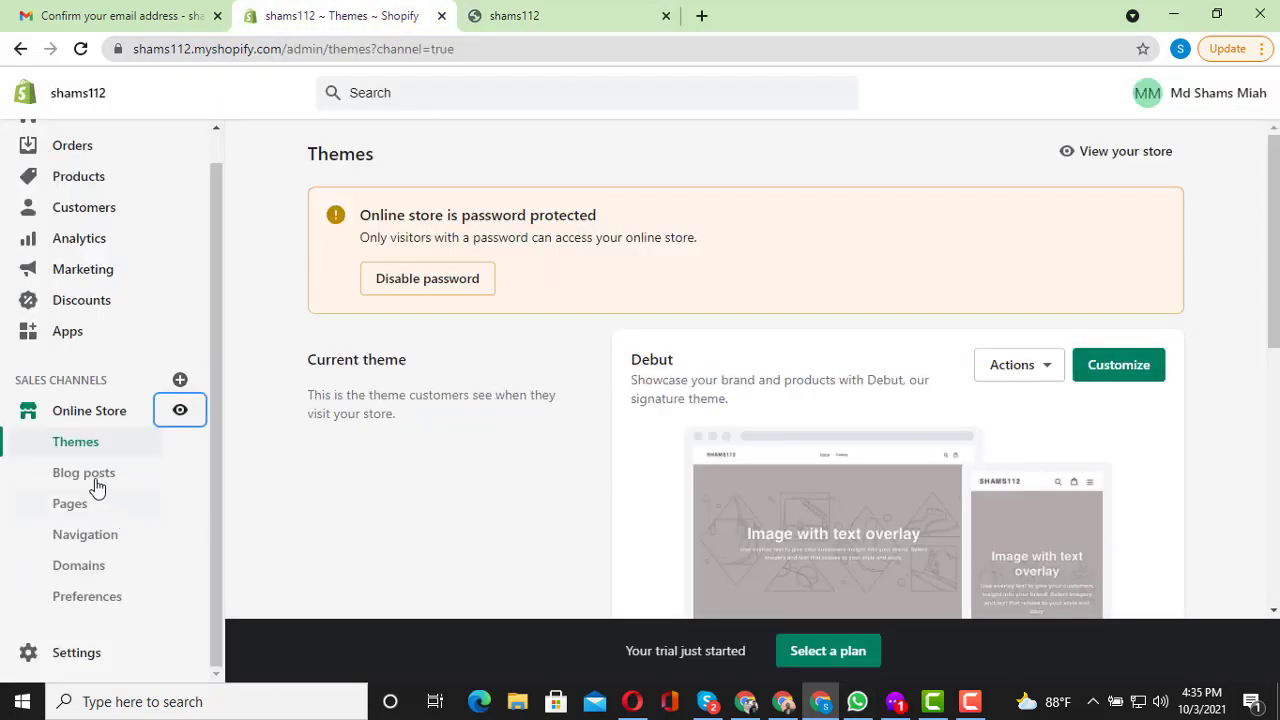
Examine the categories on the store's Settings page and the options in the account menu
click(78, 656)
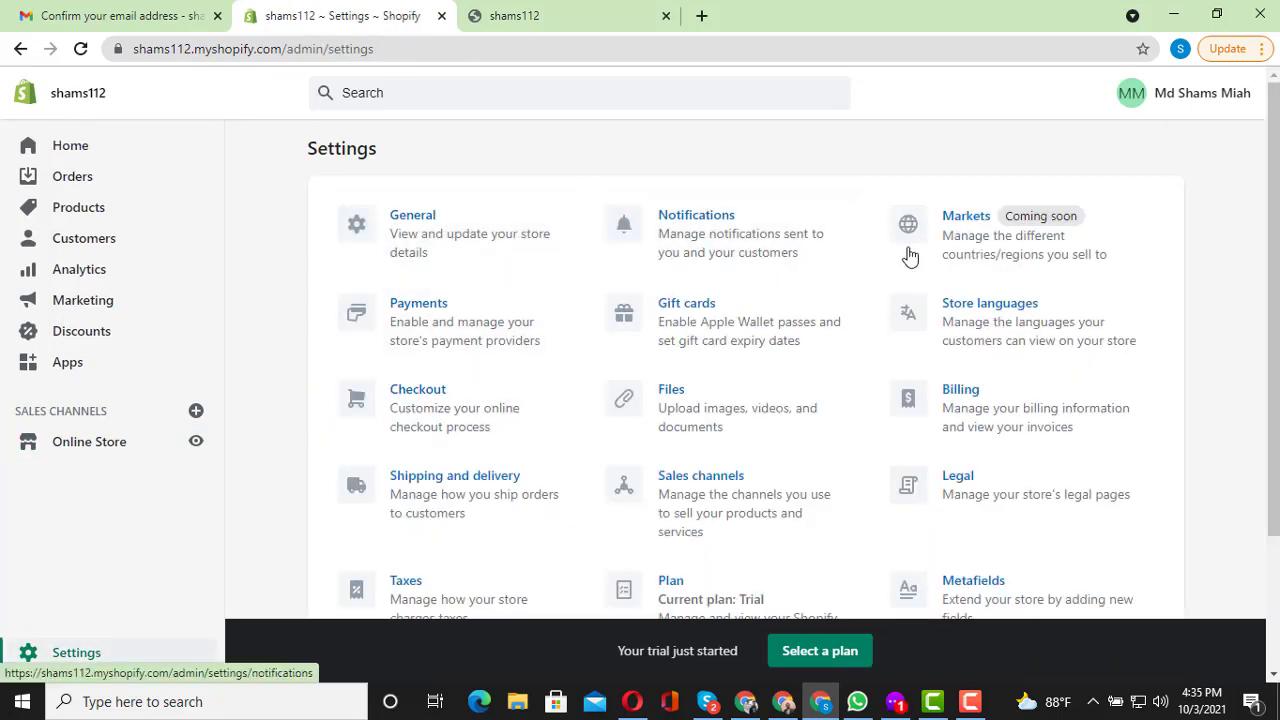
scroll(700, 460, down, 2)
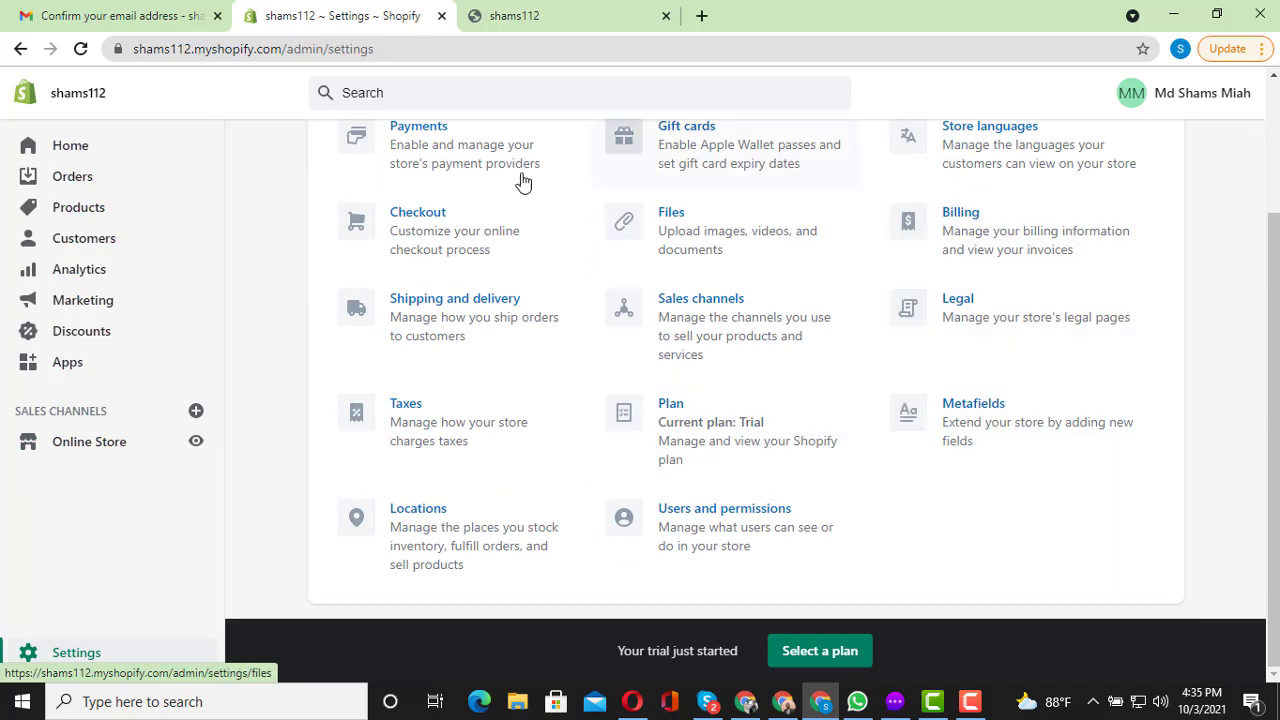
scroll(604, 461, up, 1)
scroll(604, 461, up, 1)
click(1185, 92)
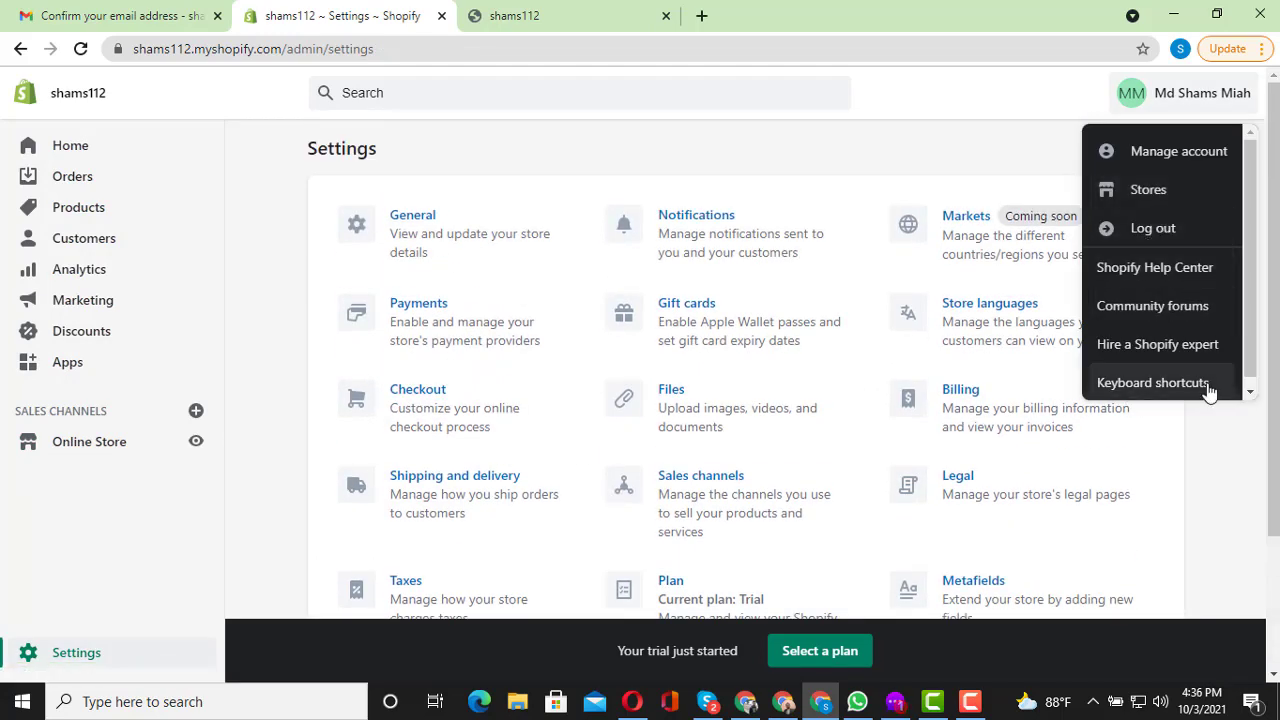
click(1086, 128)
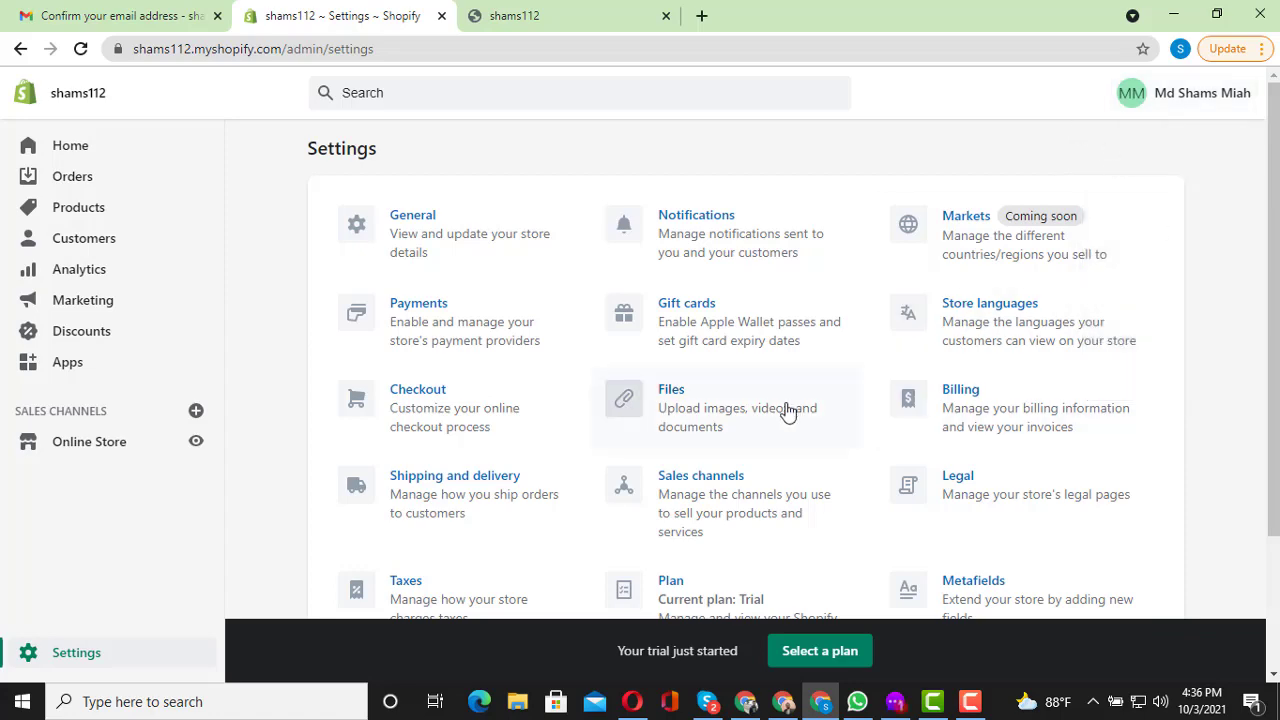
scroll(760, 440, down, 2)
scroll(596, 459, up, 1)
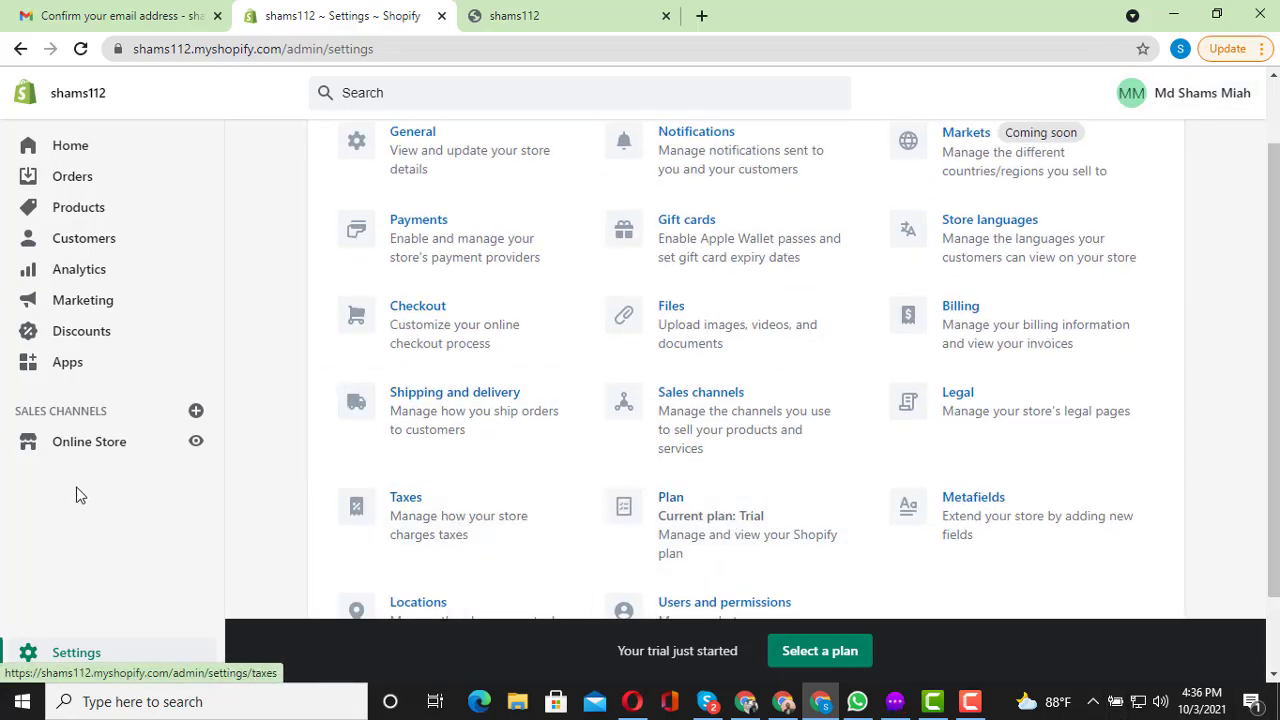
scroll(583, 434, up, 1)
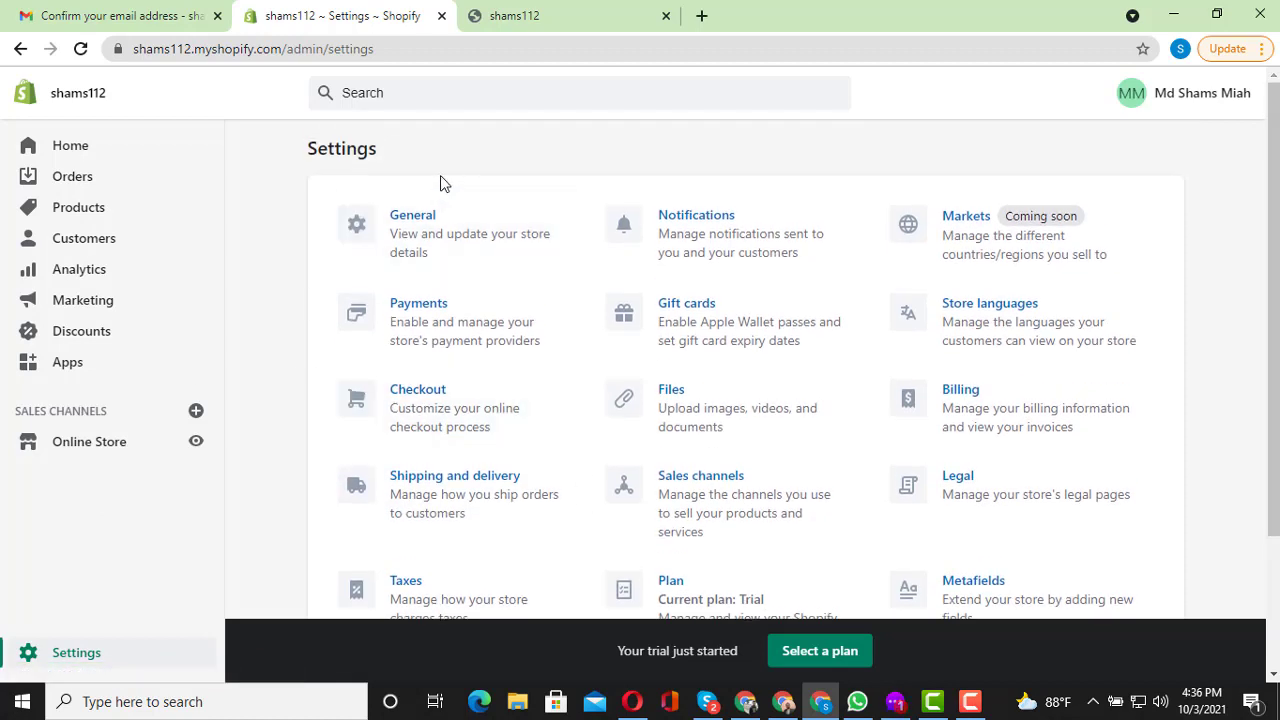